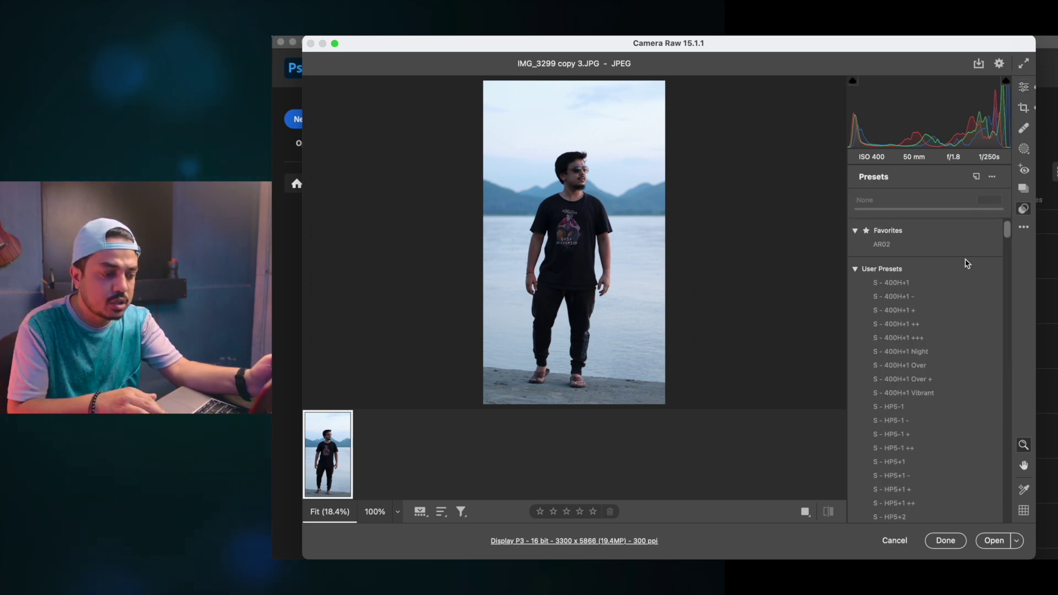
Apply the S - 400H+1 - user preset and set basic tone to exposure +0.30 and contrast +7
left_click(927, 296)
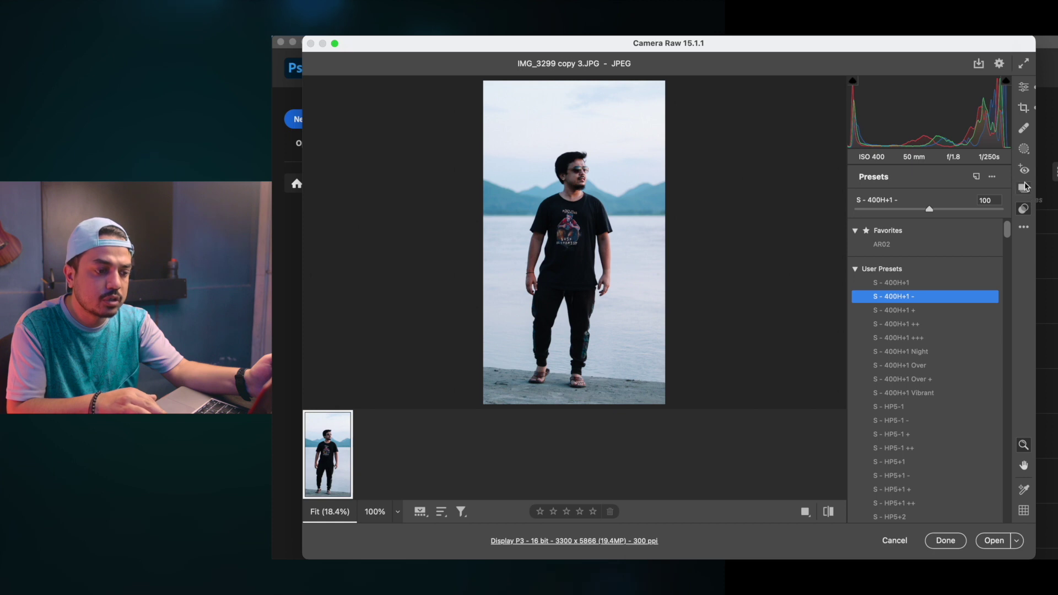
left_click(1026, 94)
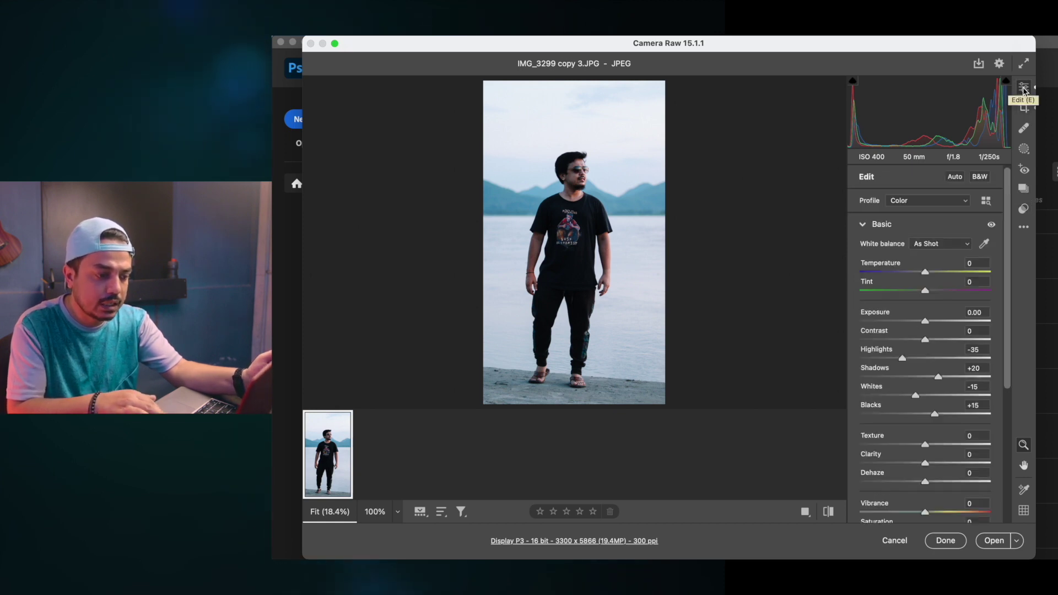
scroll(933, 347, "down", 2)
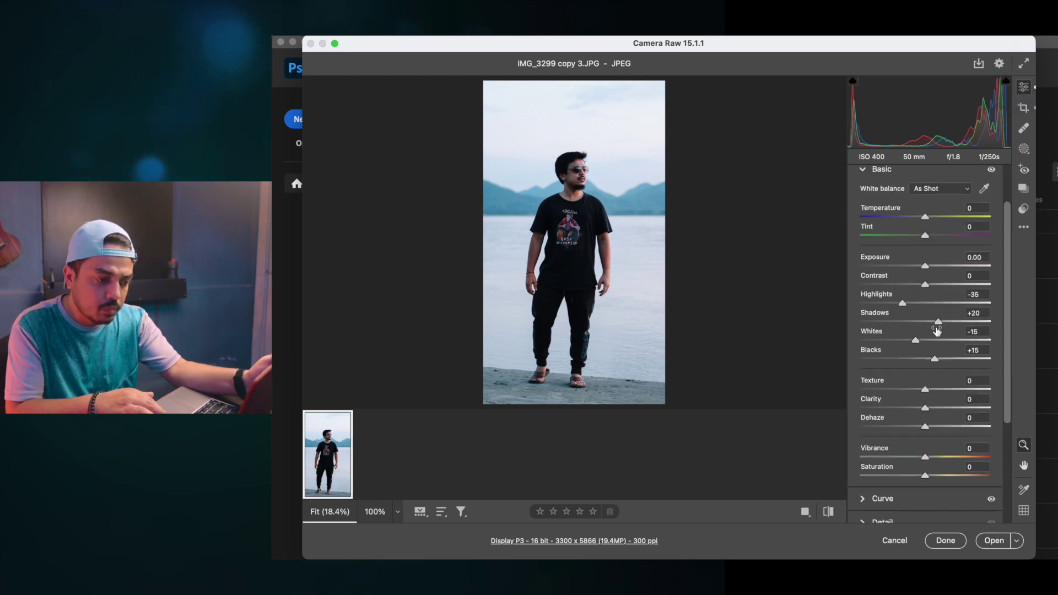
left_click_drag(925, 272, 930, 269)
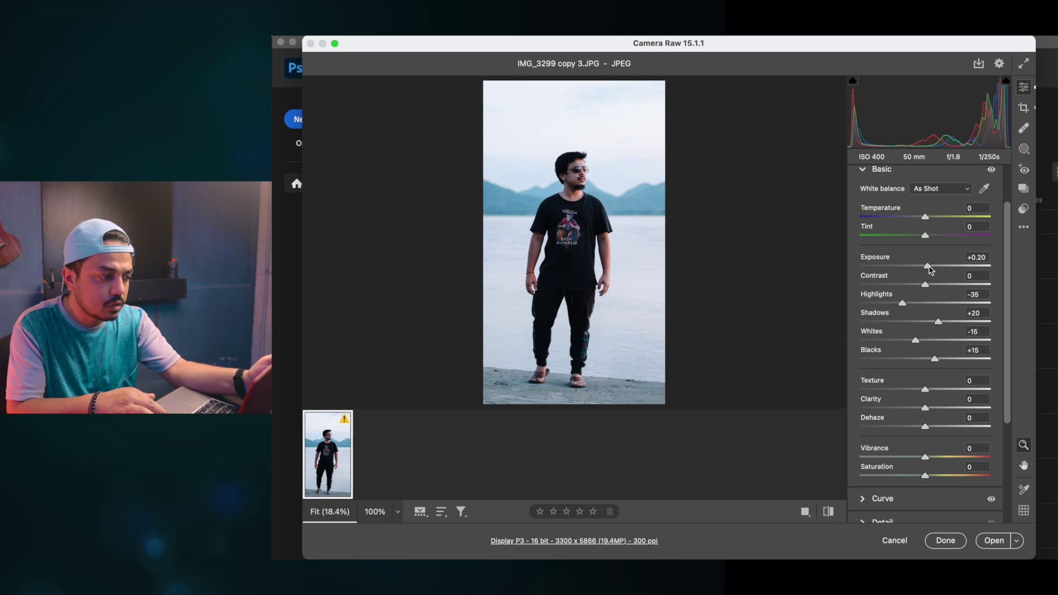
left_click_drag(930, 269, 931, 269)
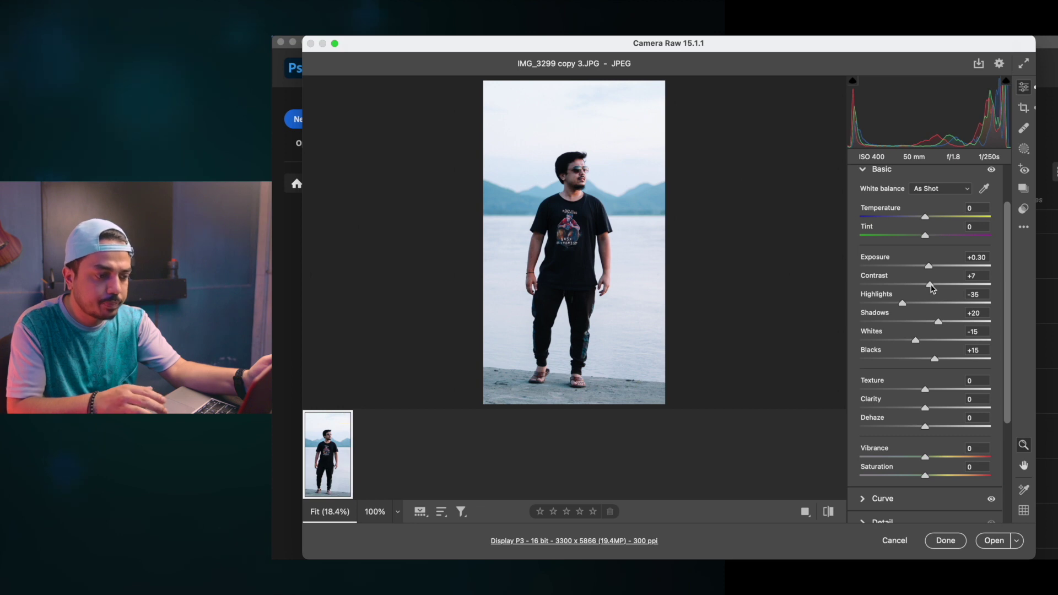
Set the photo's highlights to -47, shadows to +46, whites to -6 and blacks to -6
left_click_drag(904, 309, 956, 322)
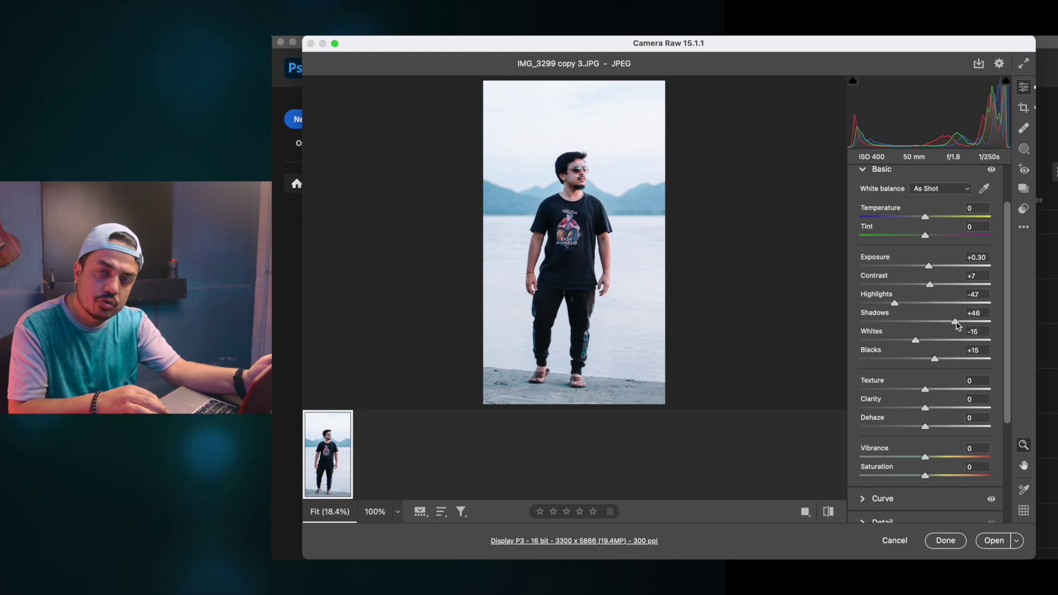
left_click_drag(915, 340, 929, 362)
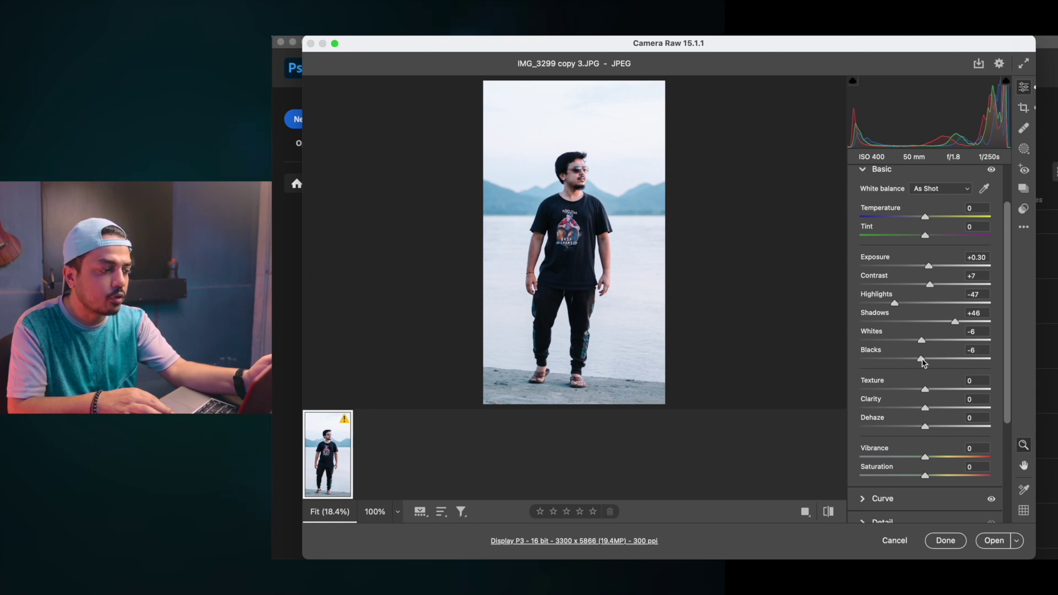
Set texture to +9, clarity to +23 and vibrance to +7
scroll(929, 333, "down", 2)
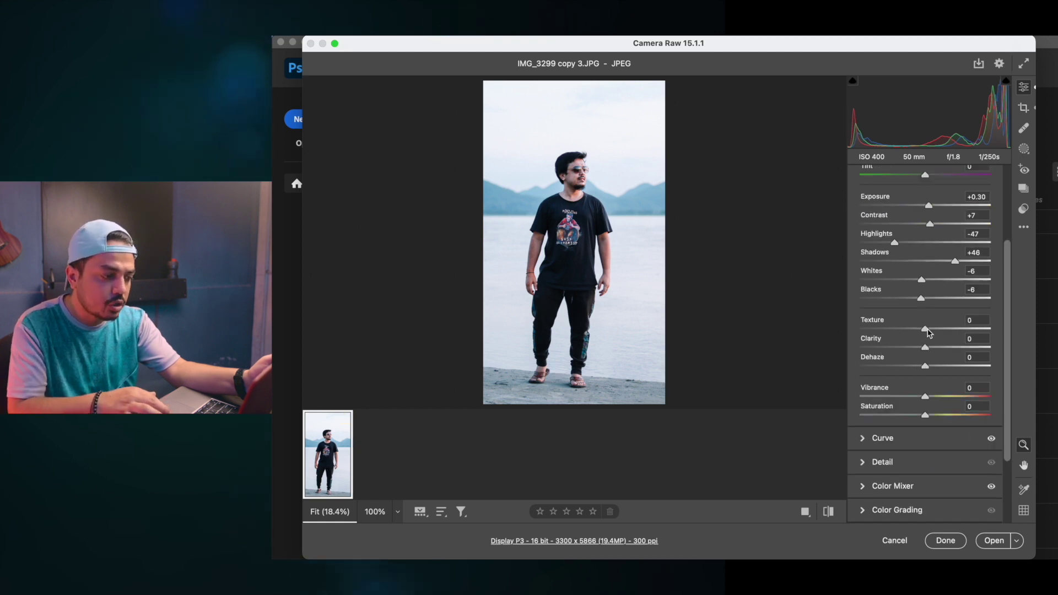
left_click_drag(930, 330, 942, 351)
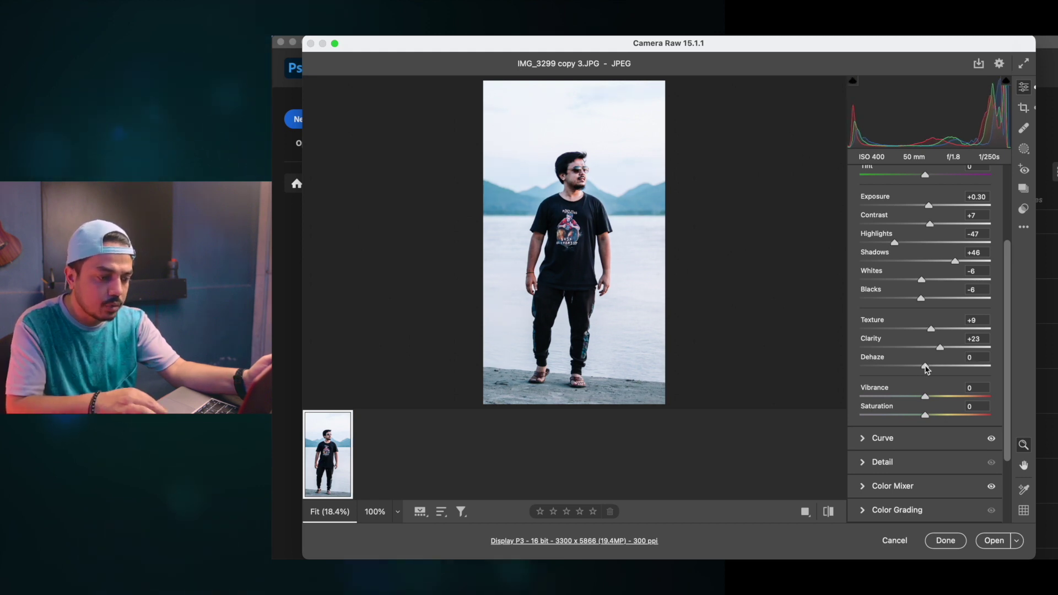
left_click_drag(928, 400, 931, 401)
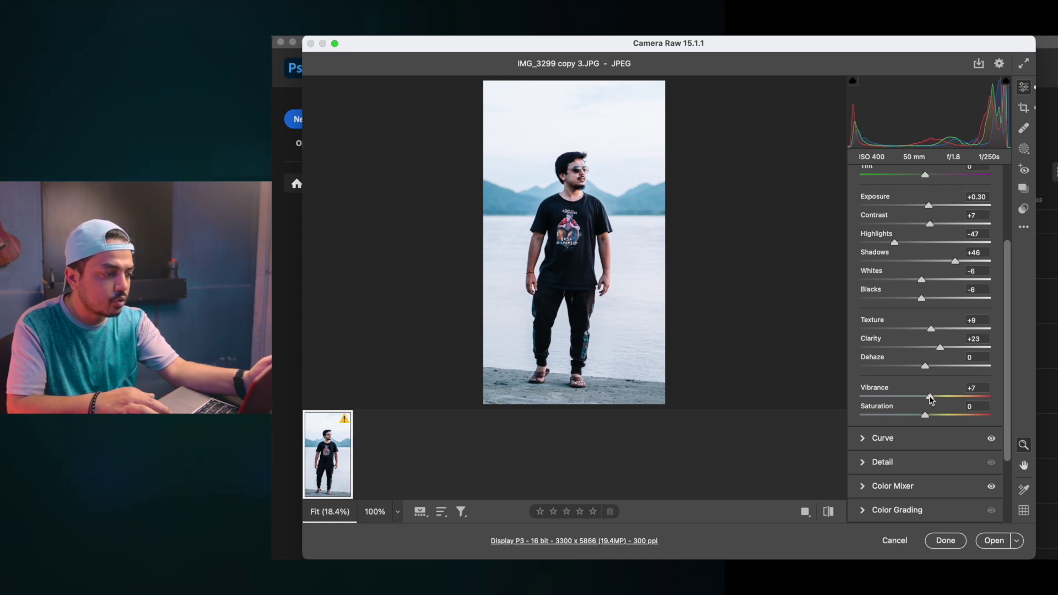
On the point curve, raise the black point to output 33 and set the lower shadow point to input 34, output 44
left_click(883, 438)
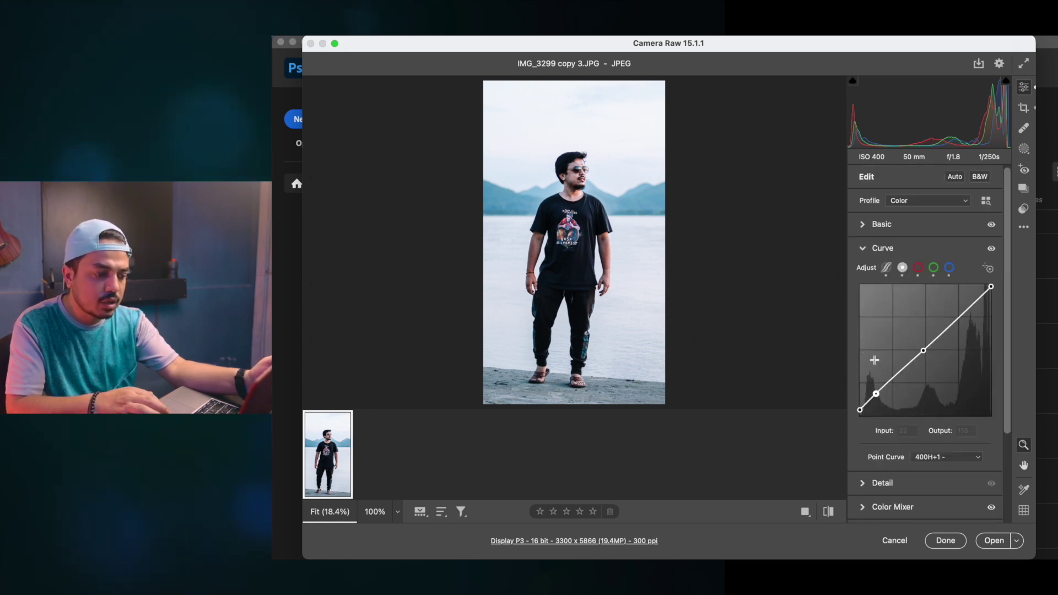
left_click_drag(861, 410, 860, 399)
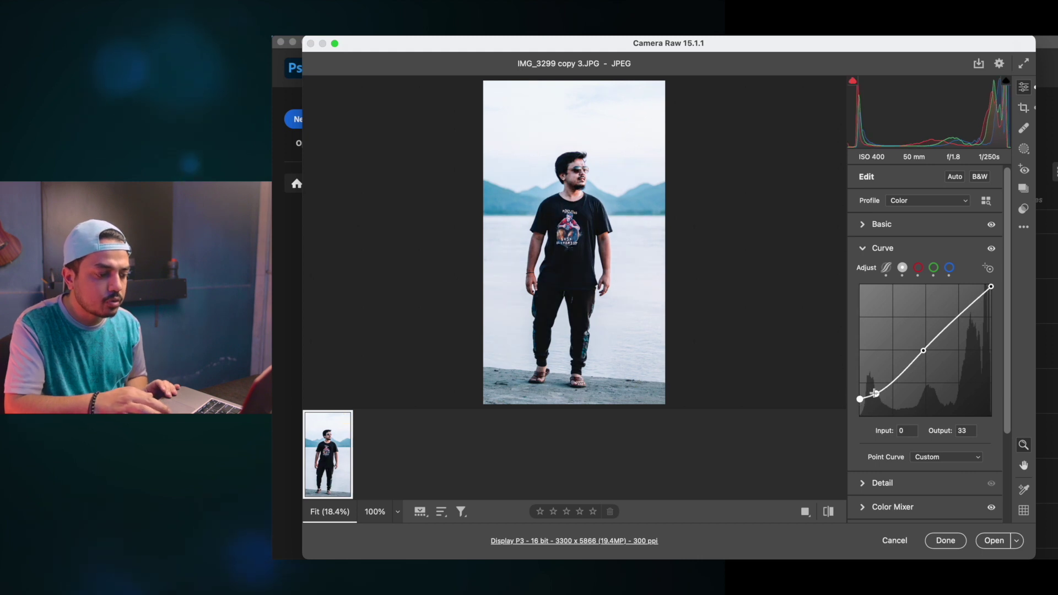
left_click(876, 393)
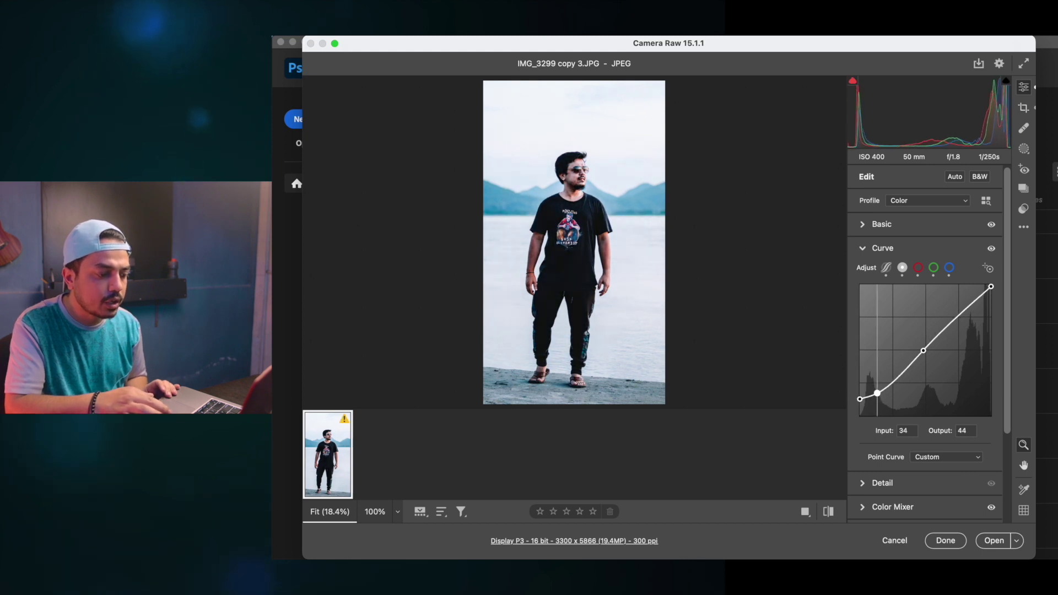
left_click(866, 249)
Set the detail adjustments to sharpening 85, noise reduction 29 and color noise reduction 17
left_click(863, 273)
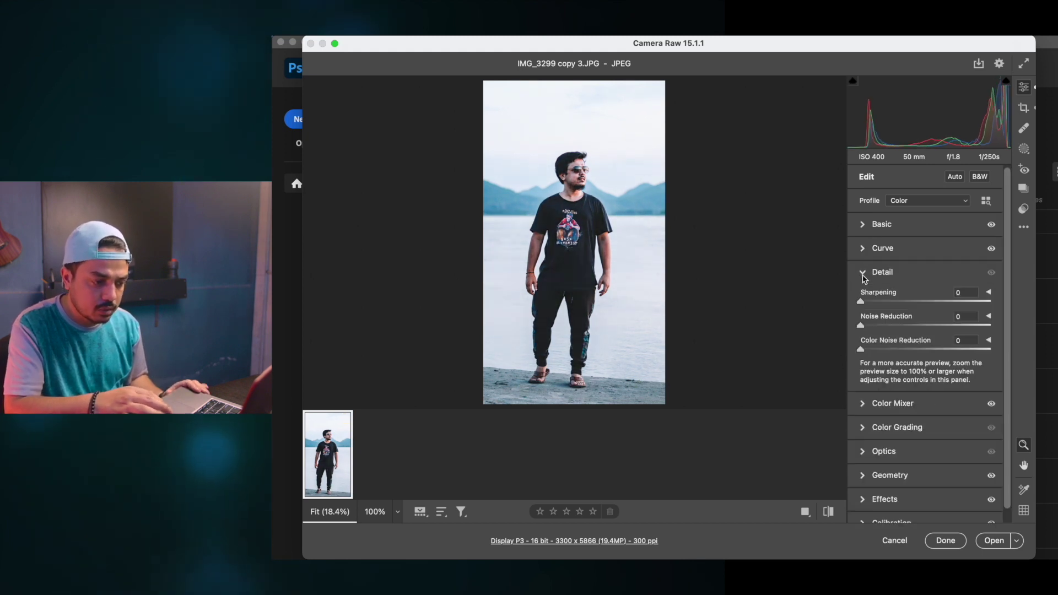
mouse_move(927, 302)
left_mouse_down()
mouse_move(947, 305)
mouse_move(935, 303)
left_mouse_up()
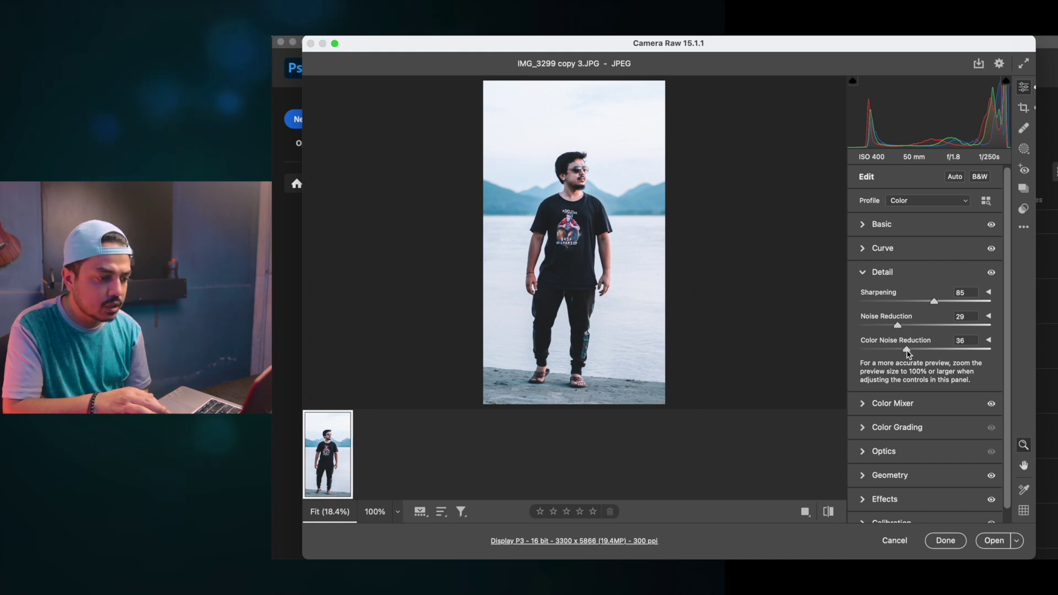
left_click_drag(907, 350, 882, 350)
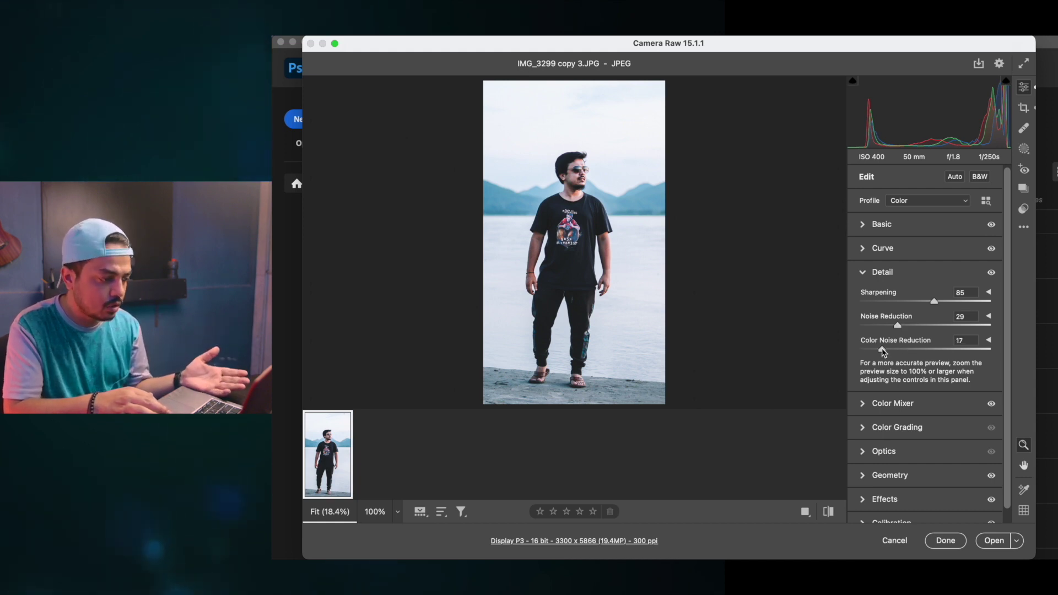
left_click(876, 272)
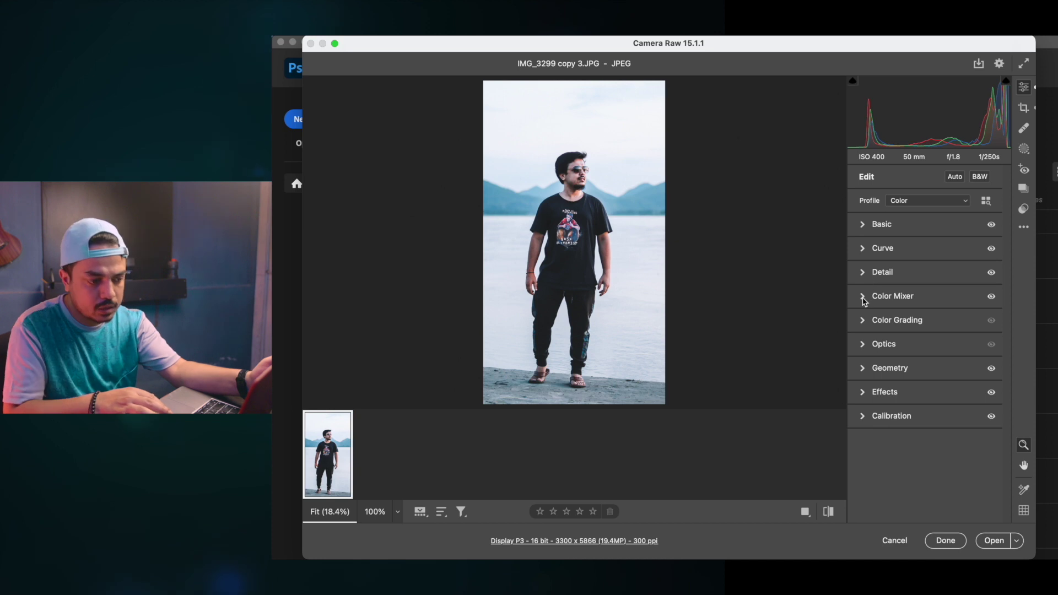
Darken the blue tones in the Color Mixer with blues luminance -37 and aquas luminance -20
left_click(863, 298)
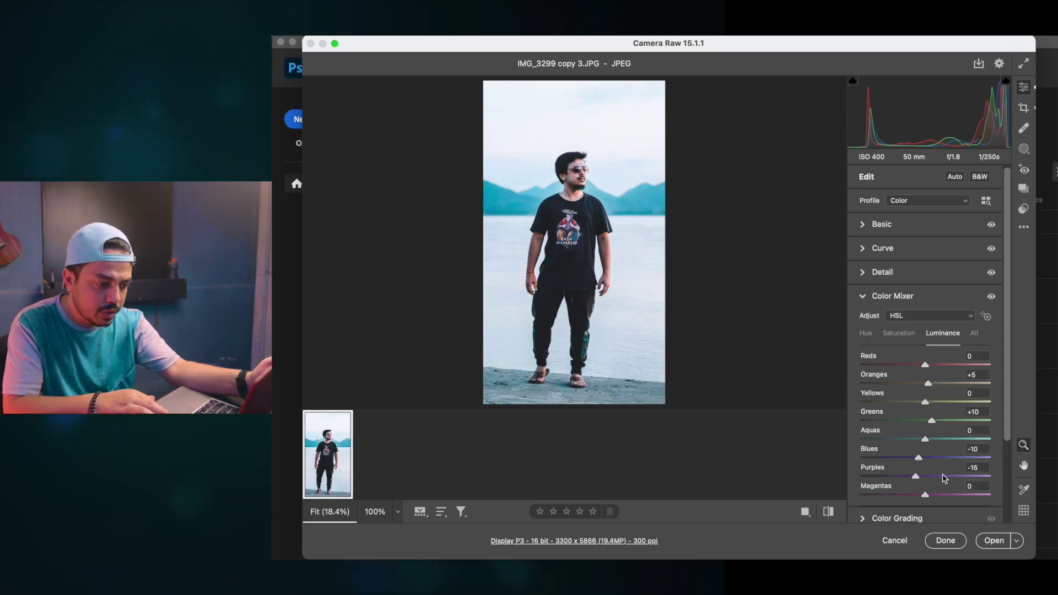
left_click_drag(906, 461, 901, 458)
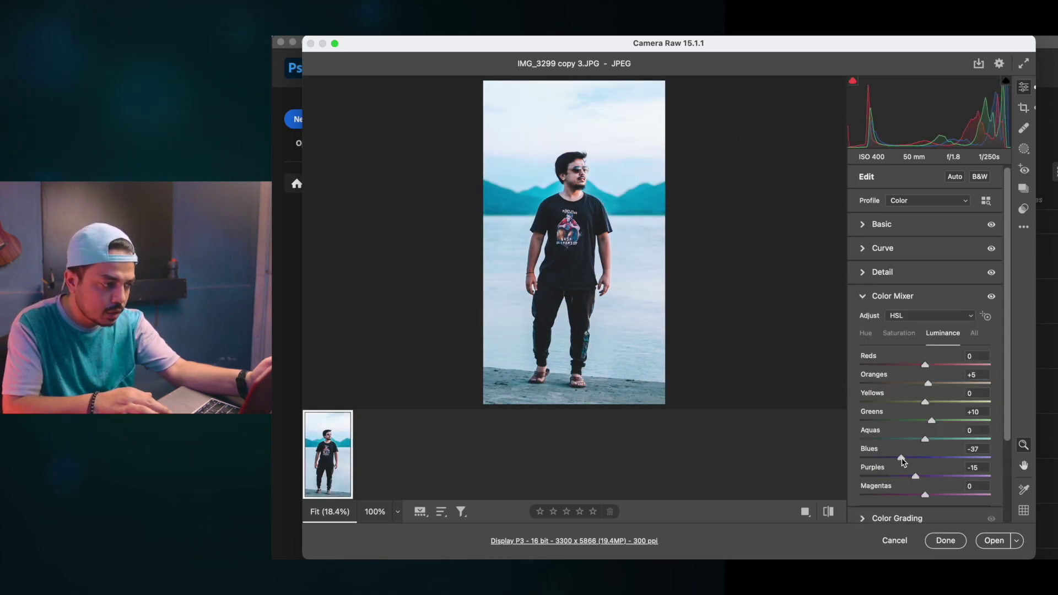
left_click(914, 441)
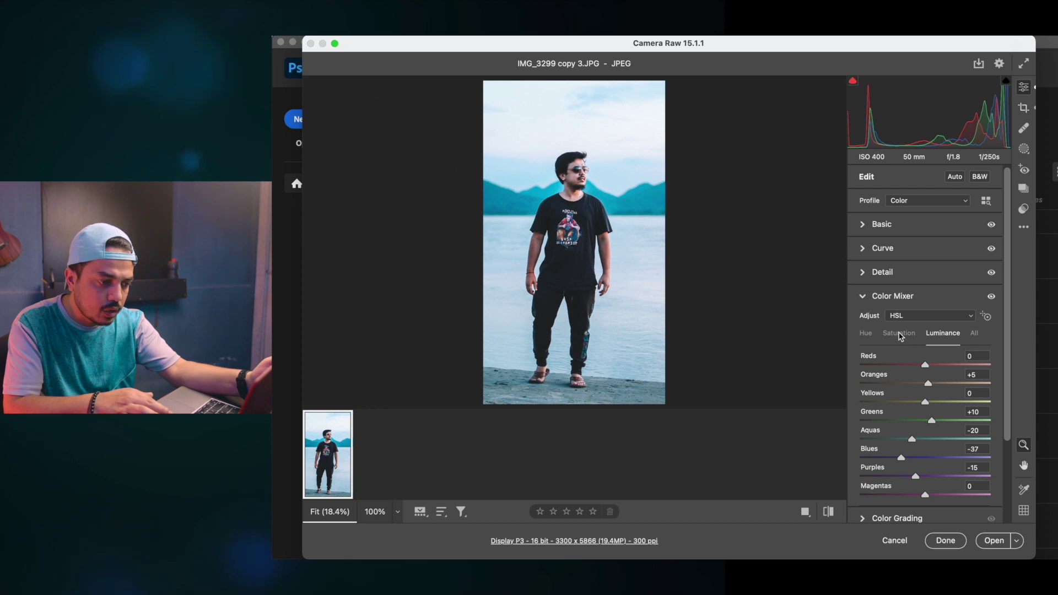
Set Color Mixer saturation to oranges -19, yellows -36, greens -94, aquas +15, blues +26 and purples +19
left_click(899, 333)
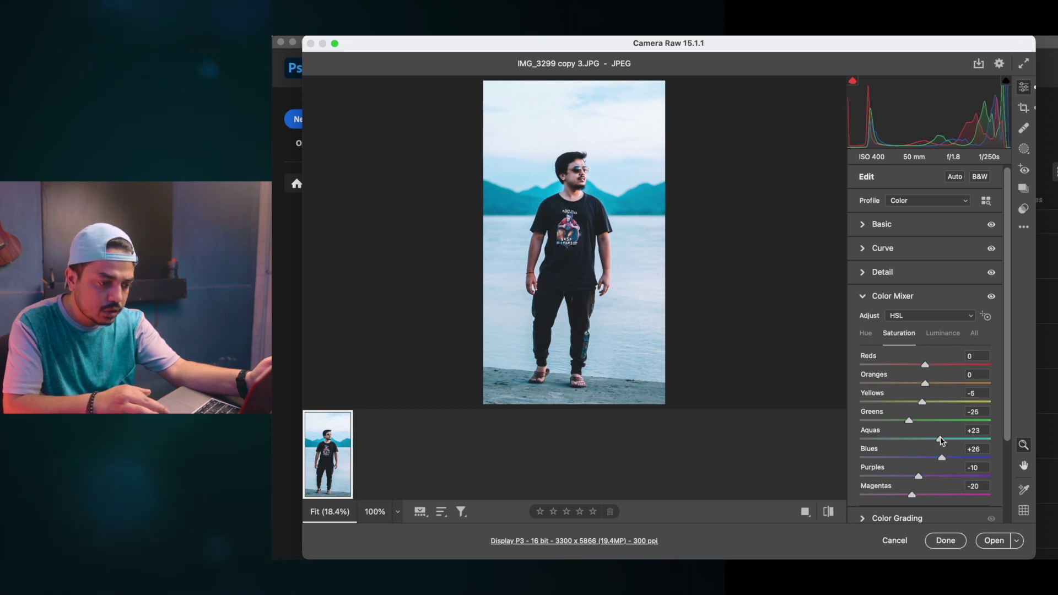
left_click_drag(941, 441, 927, 469)
left_click_drag(909, 420, 864, 420)
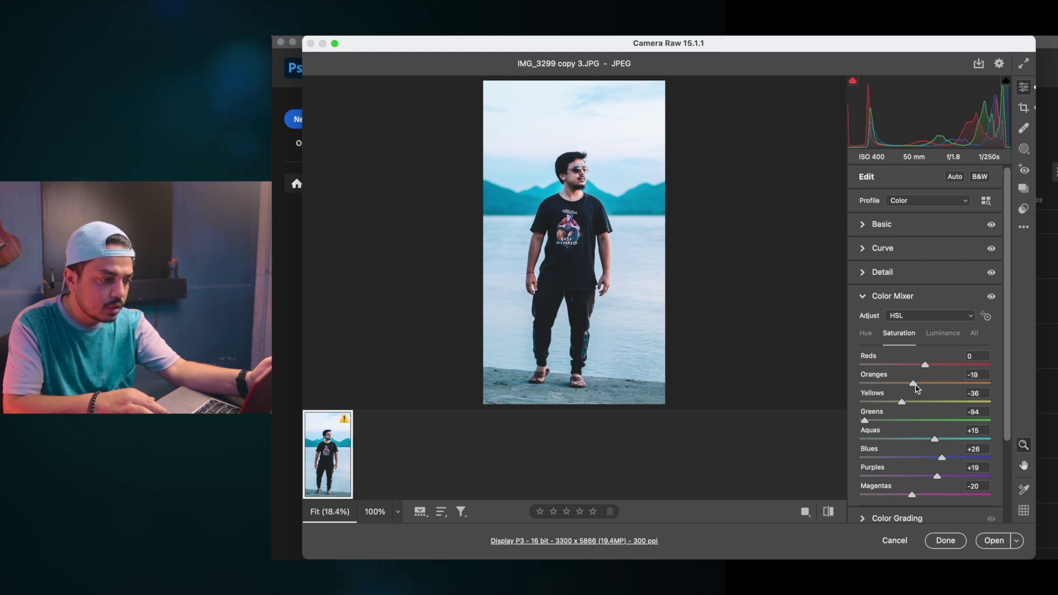
Set Color Mixer luminance to reds +10 and oranges +19, and adjust the hues with aquas +36 and purples +4
left_click(943, 333)
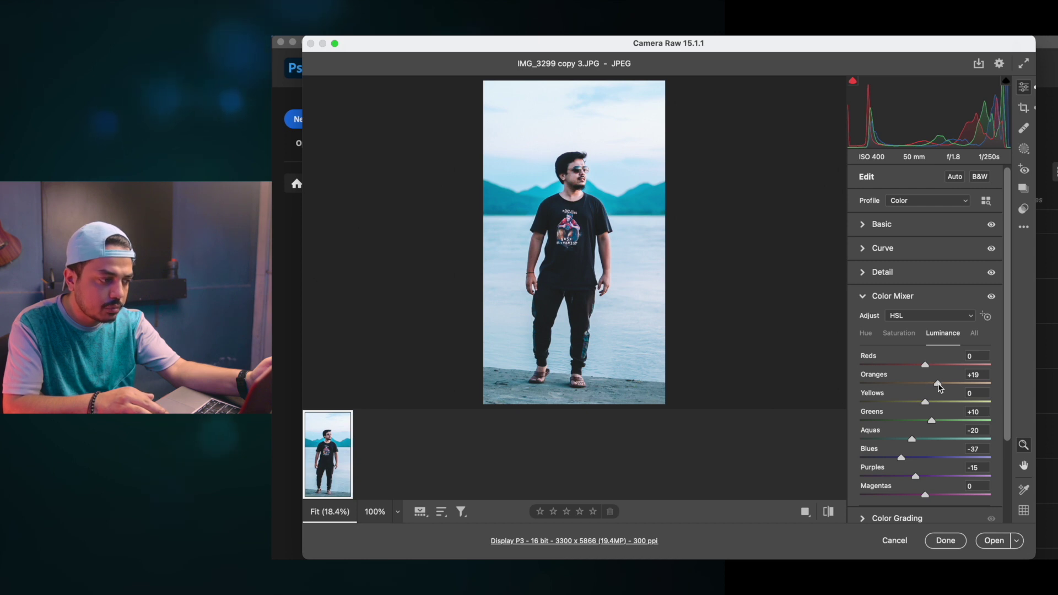
left_click_drag(925, 364, 930, 369)
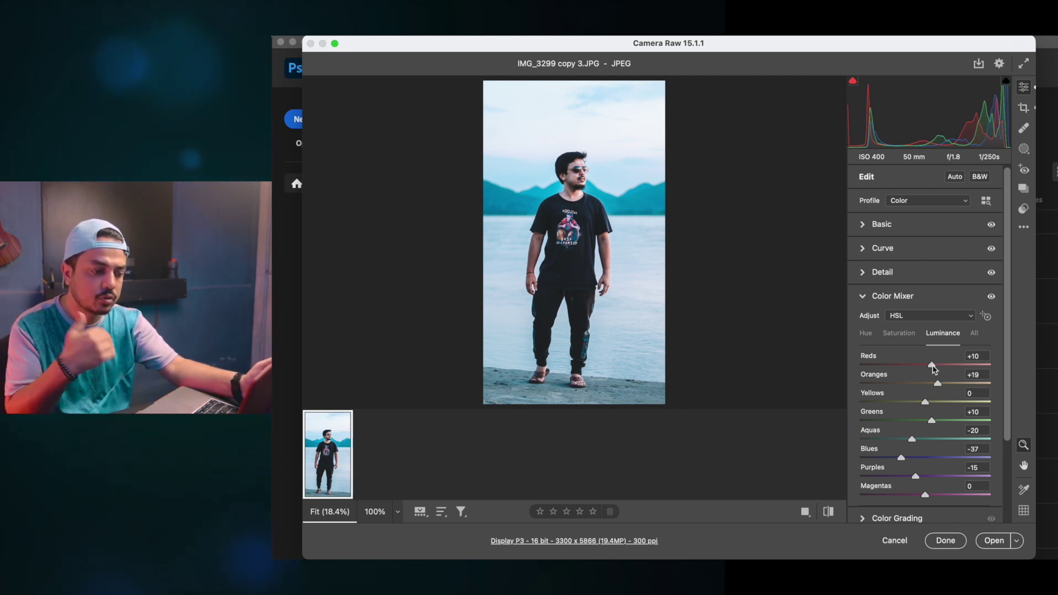
left_click(903, 338)
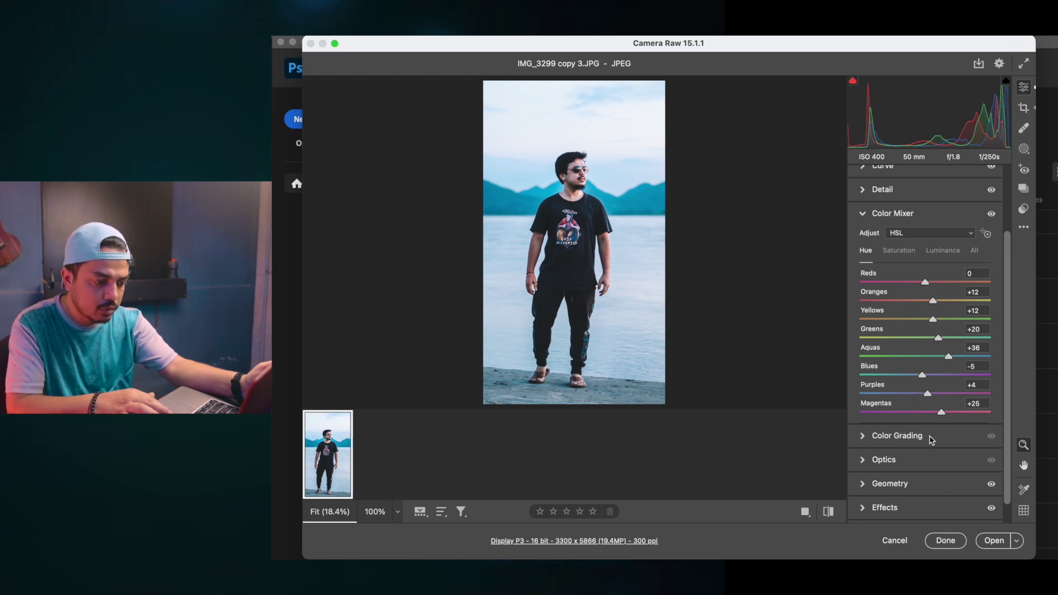
left_click(864, 215)
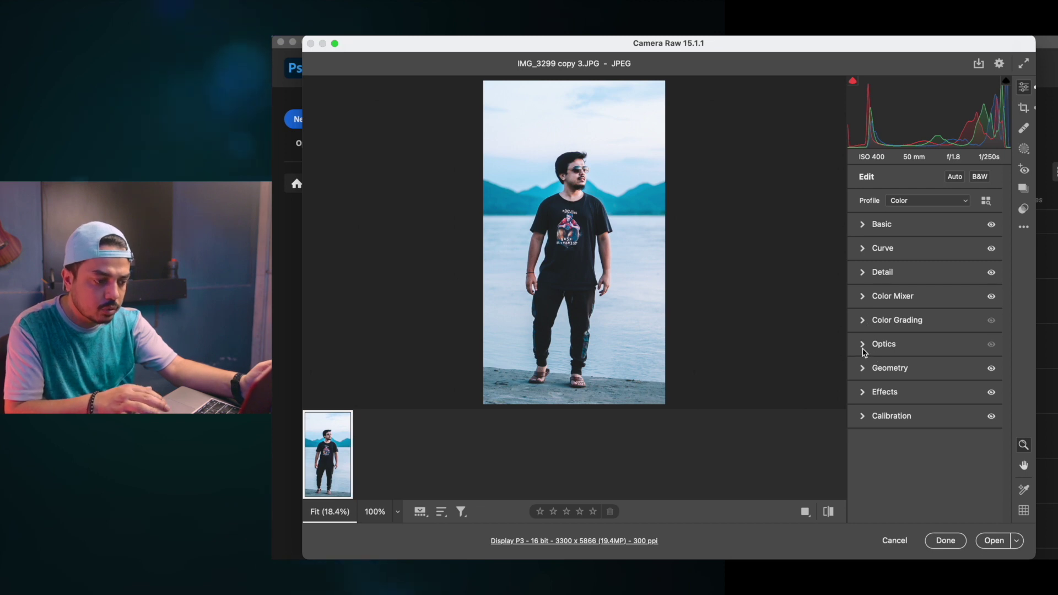
Set grain to 0 and add a vignette of -42 with midpoint 11, roundness -25 and feather 88
left_click(863, 392)
left_click_drag(874, 325, 845, 326)
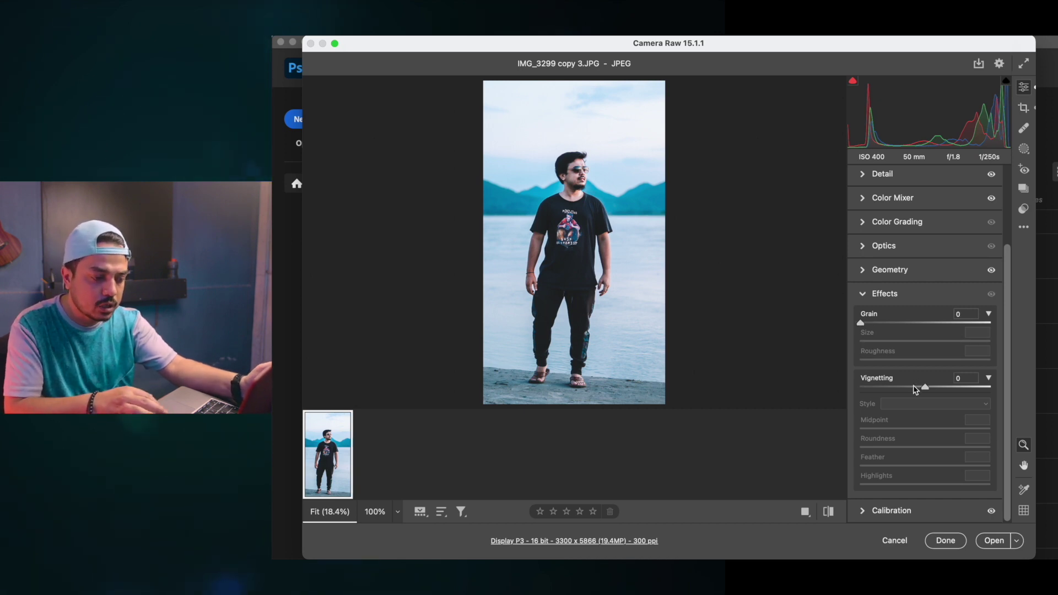
left_click(913, 387)
left_click_drag(914, 389, 903, 389)
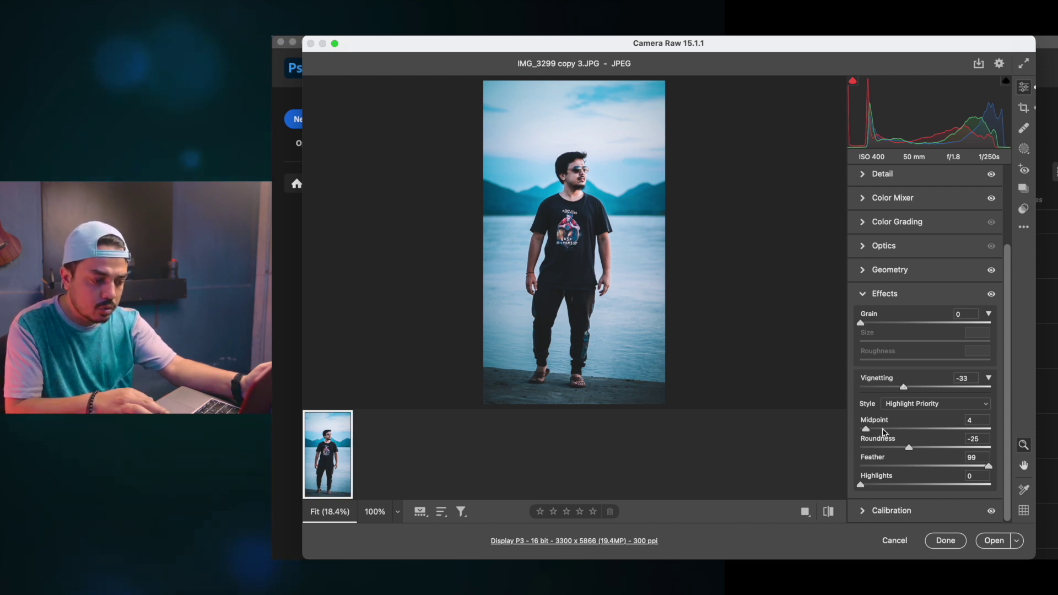
left_click_drag(865, 429, 872, 428)
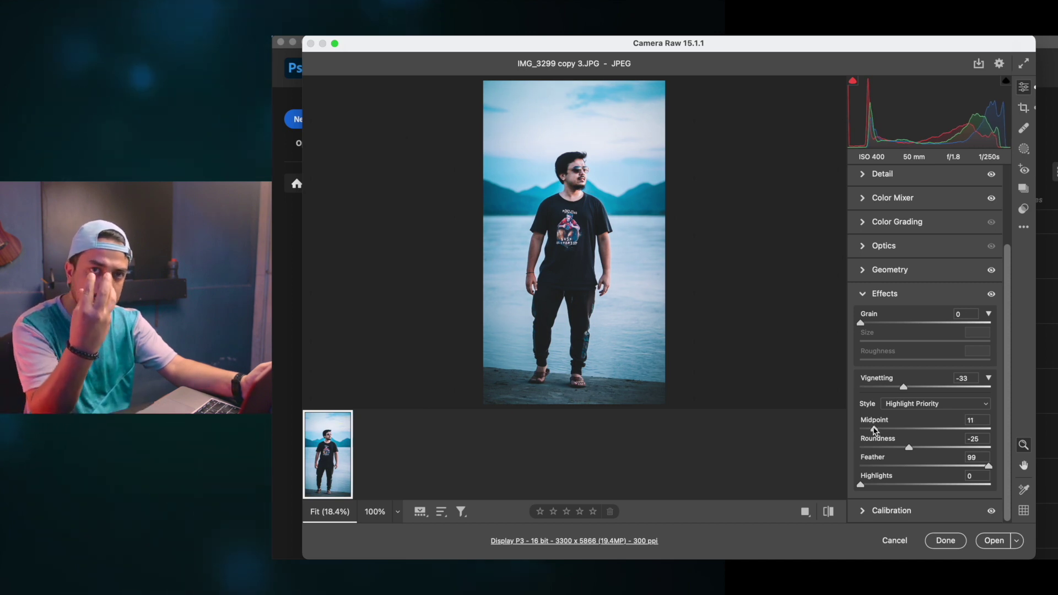
left_click_drag(908, 447, 909, 448)
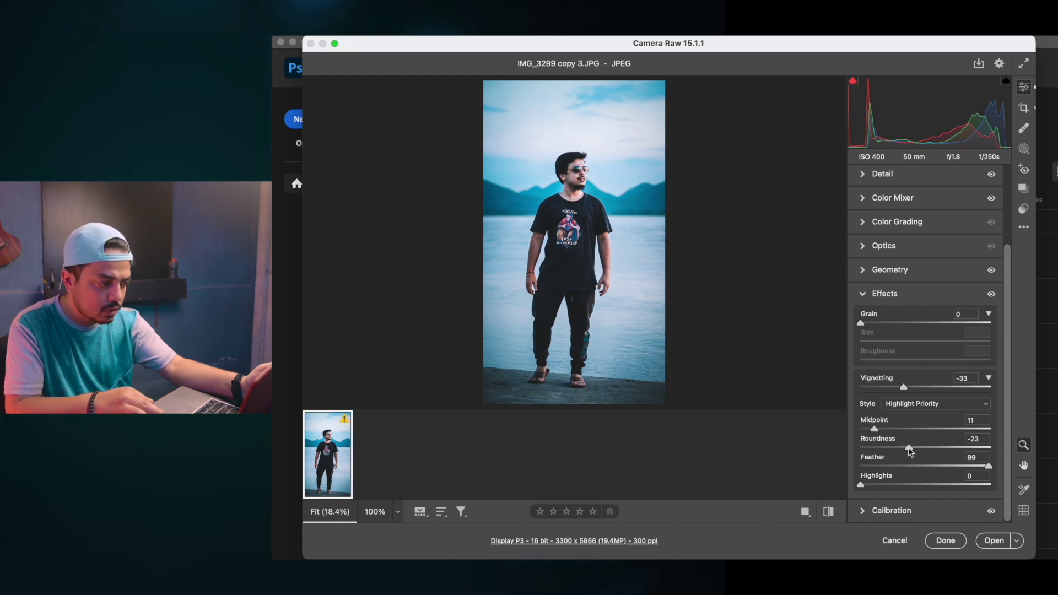
left_click_drag(988, 468, 977, 467)
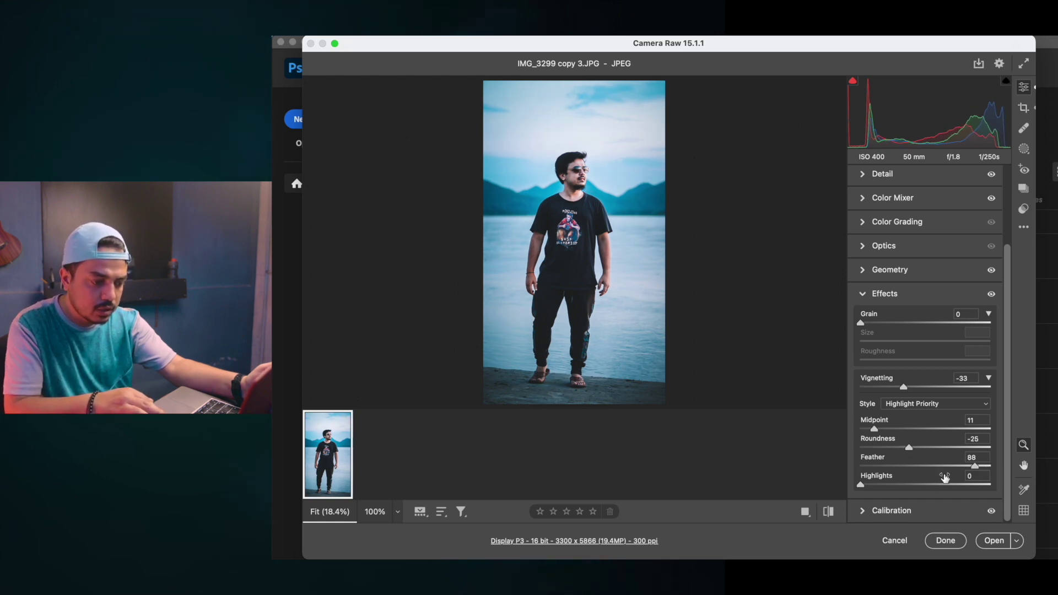
left_click_drag(903, 389, 898, 389)
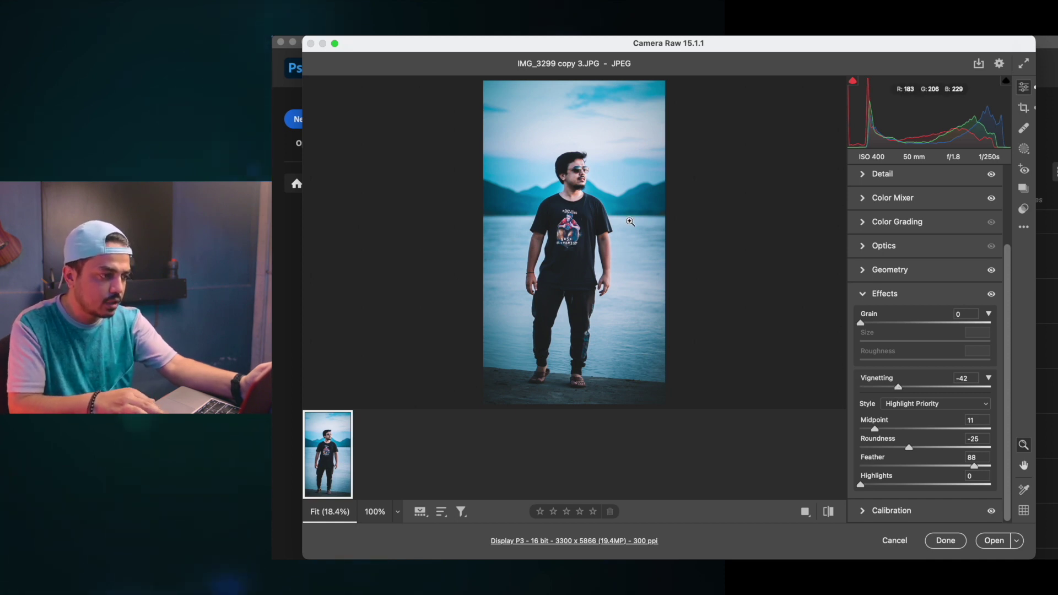
Open the graded photo in Photoshop and crop it with a slight rotation to about 3198 x 5685 px
key("Return")
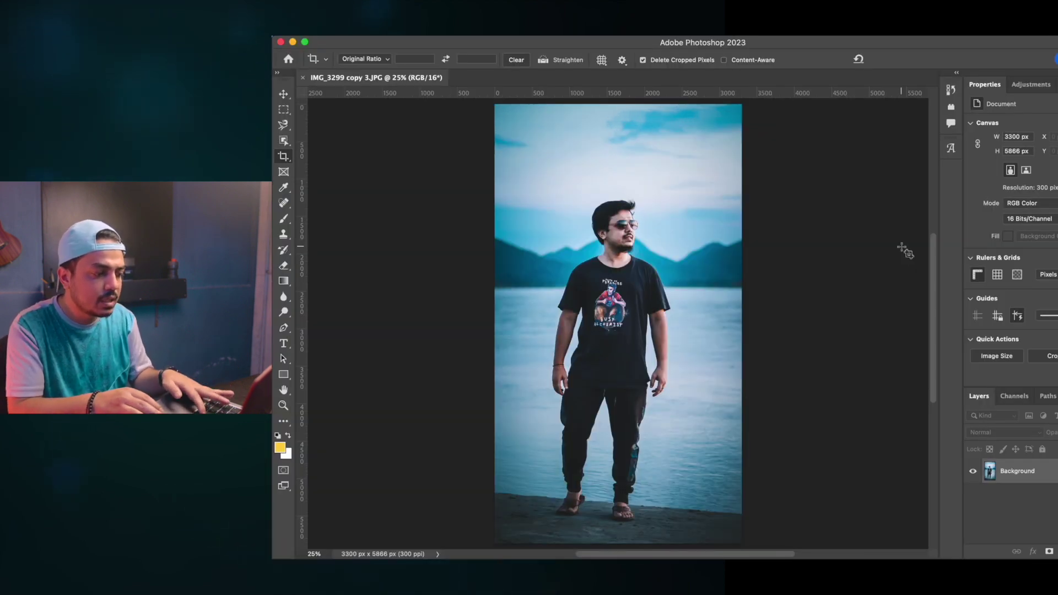
left_click(904, 248)
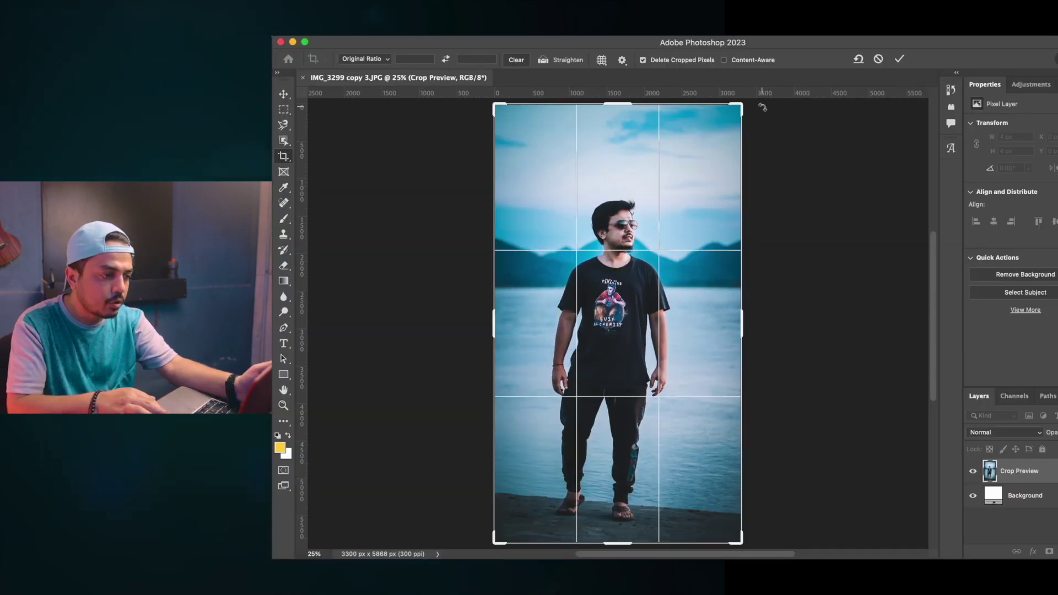
key("o")
left_click_drag(764, 108, 761, 117)
key("Return")
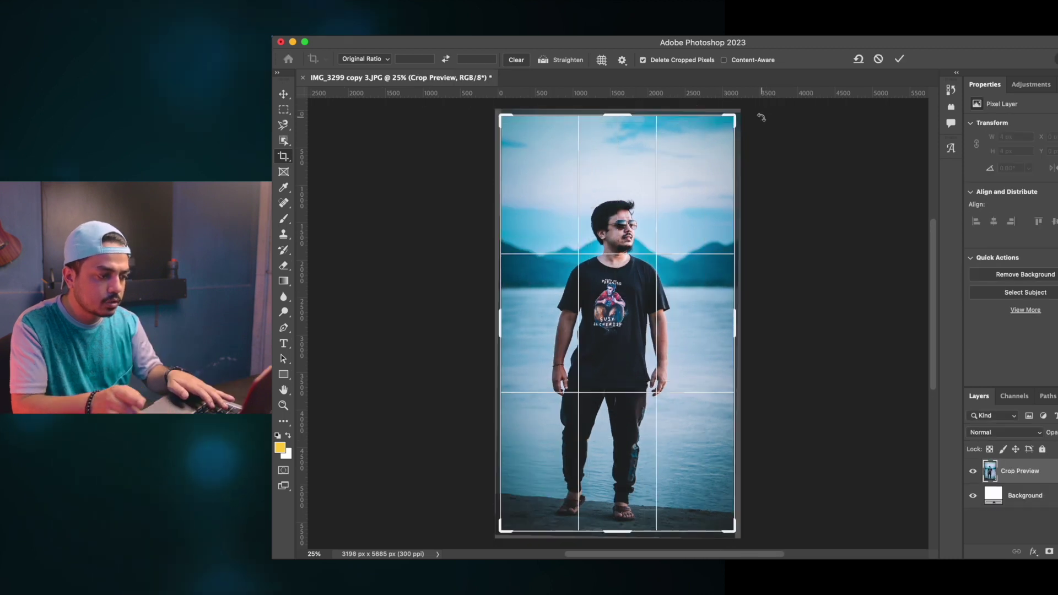
Commit the crop at 3072 x 5463 px and merge a copy of the visible image onto a new layer above the background
key("Return")
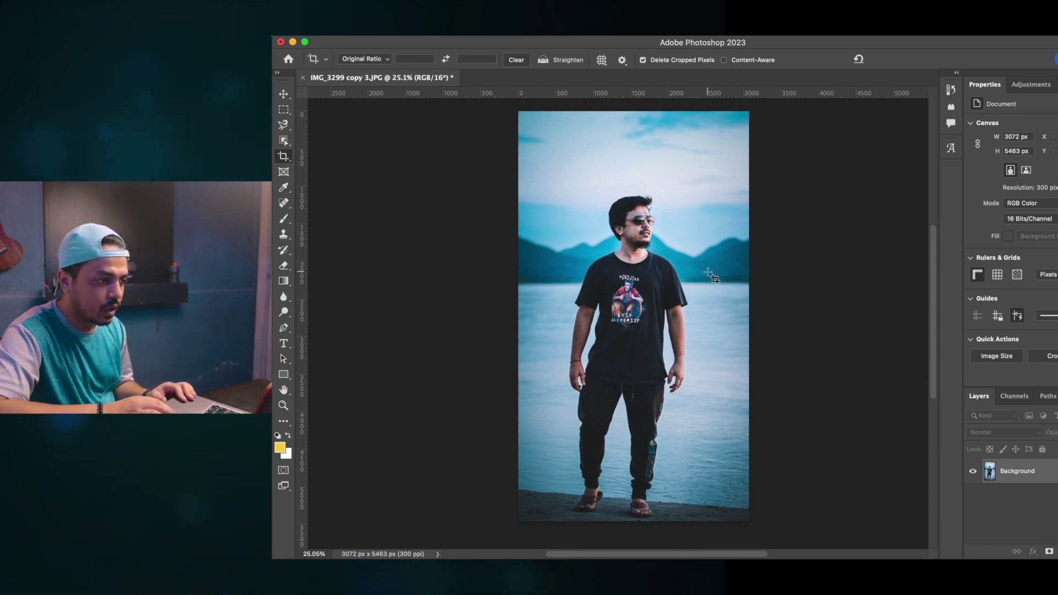
key("w")
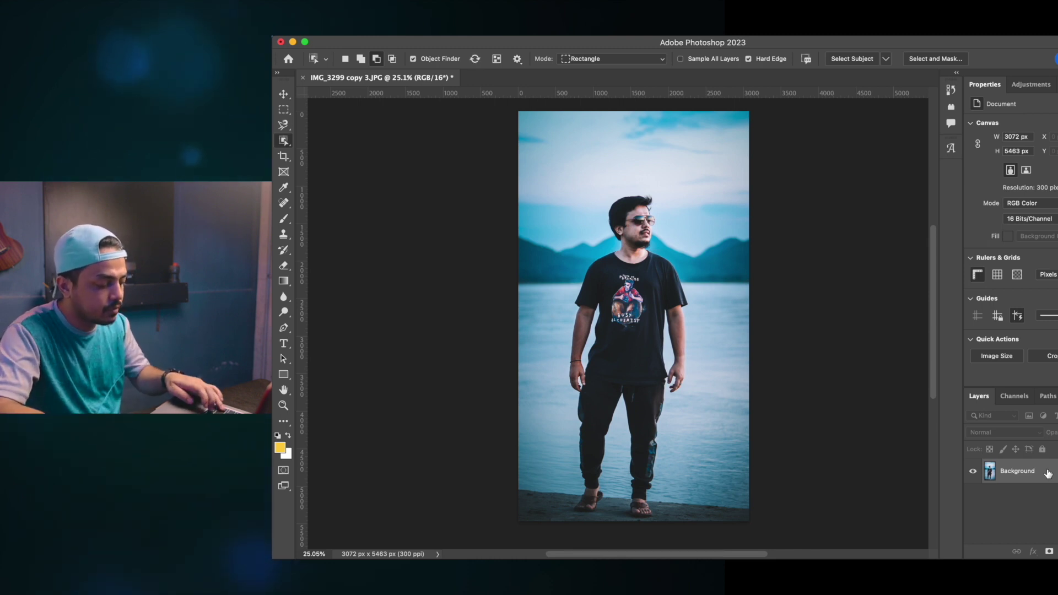
key("ctrl+shift+alt+n")
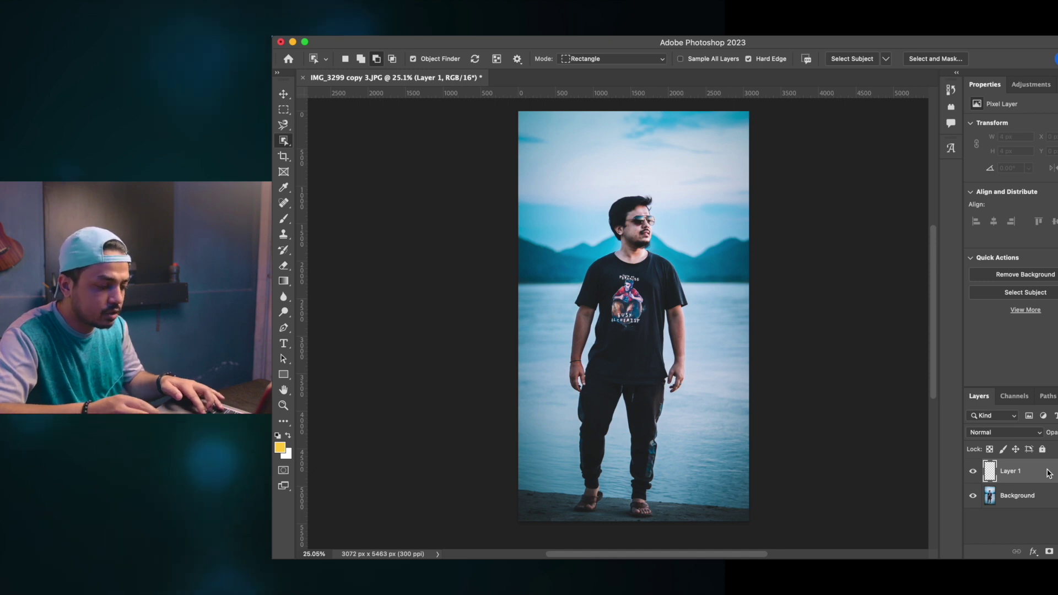
key("ctrl+shift+alt+e")
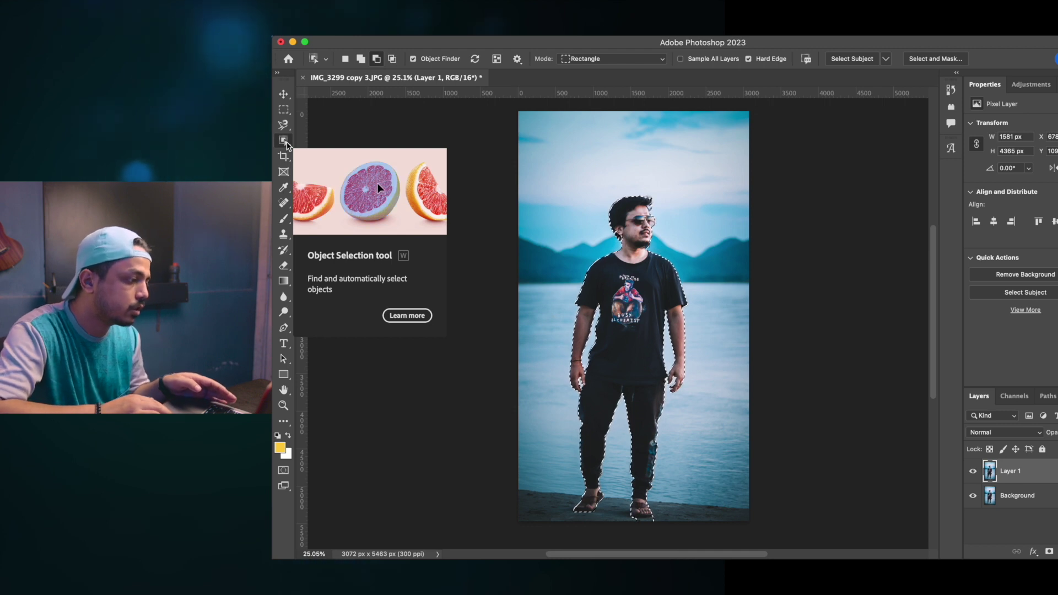
Select the man with the Object Selection tool and invert the selection so it covers his surroundings
right_click(284, 141)
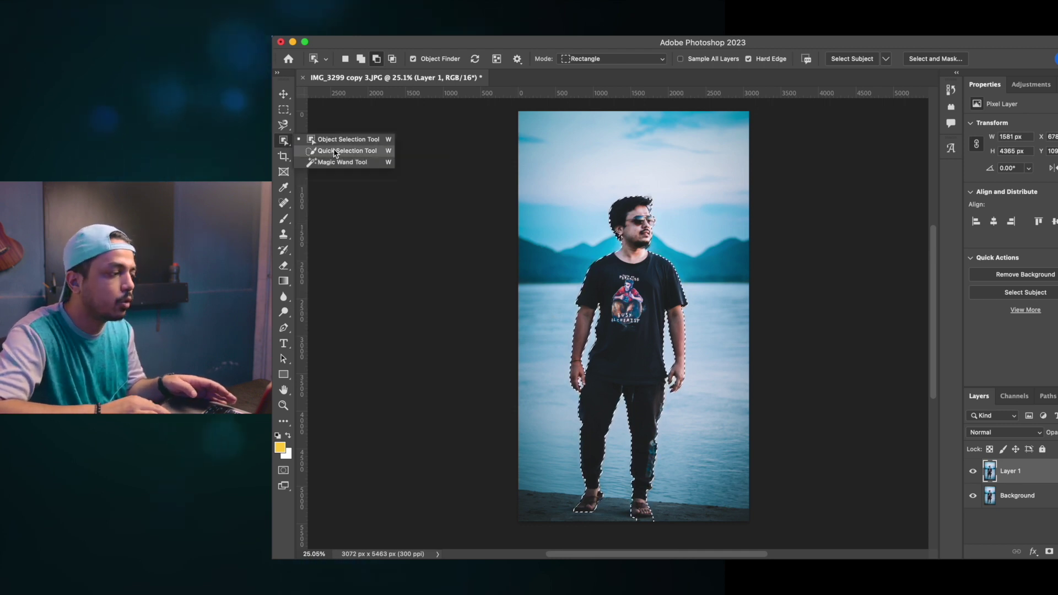
left_click(335, 140)
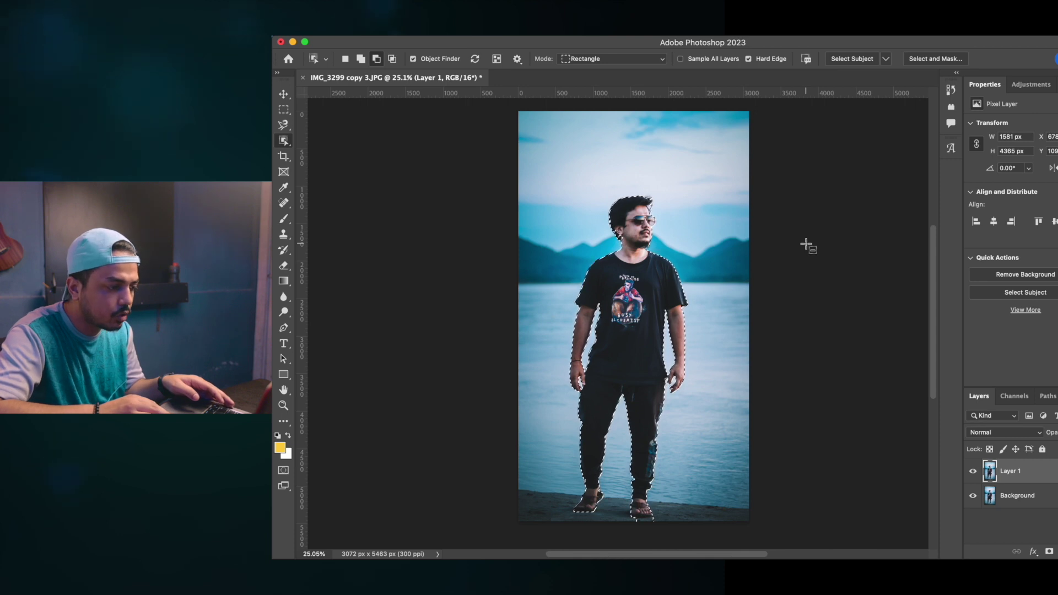
right_click(644, 288)
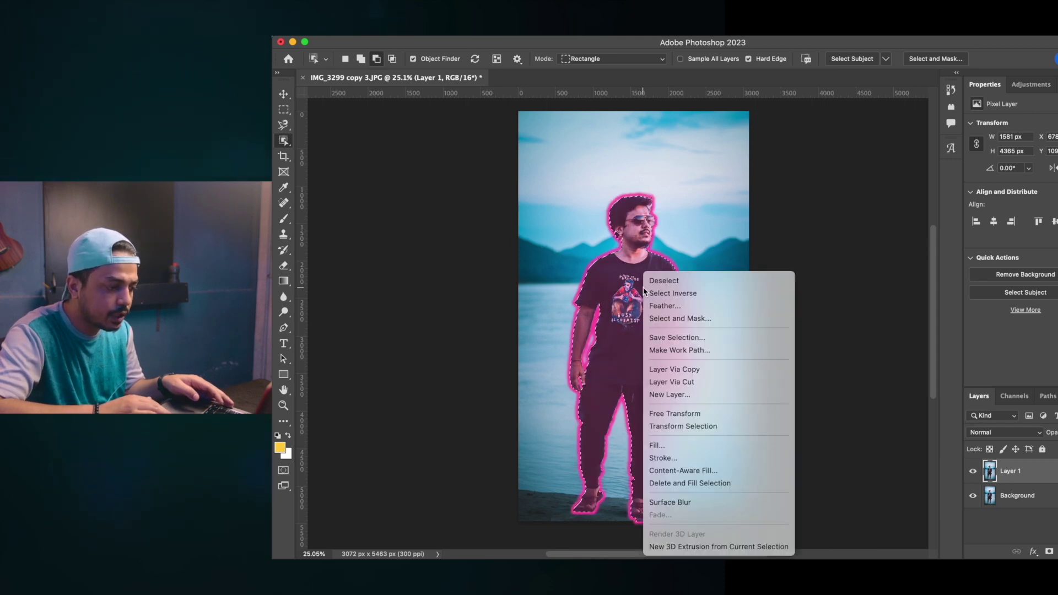
left_click(665, 294)
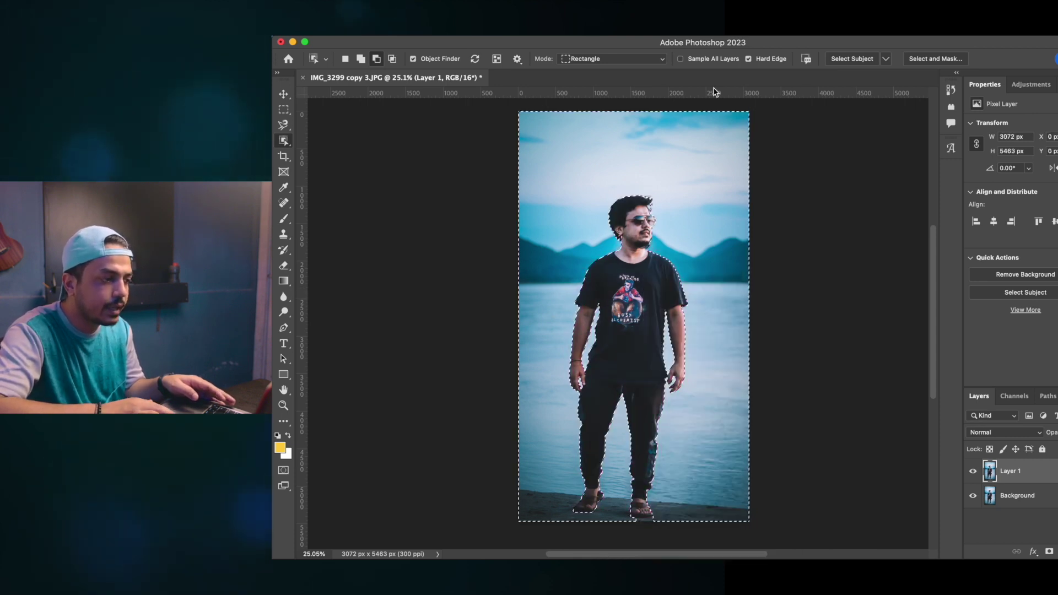
Apply a Surface Blur with radius 35 pixels and threshold 128 levels to the selected surroundings on the copied layer
left_click(589, 30)
mouse_move(546, 30)
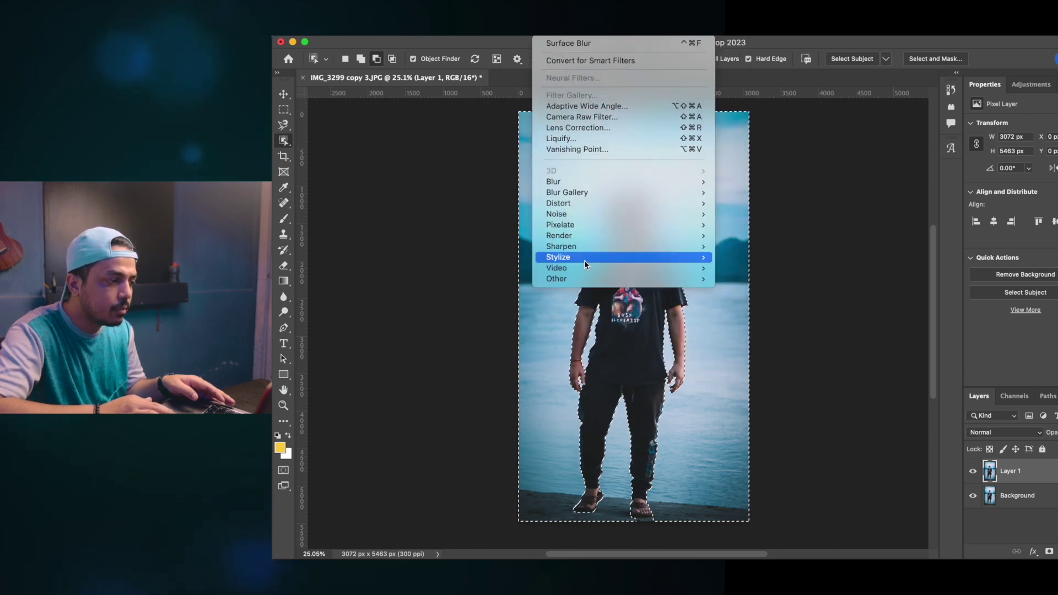
mouse_move(573, 182)
left_click(764, 289)
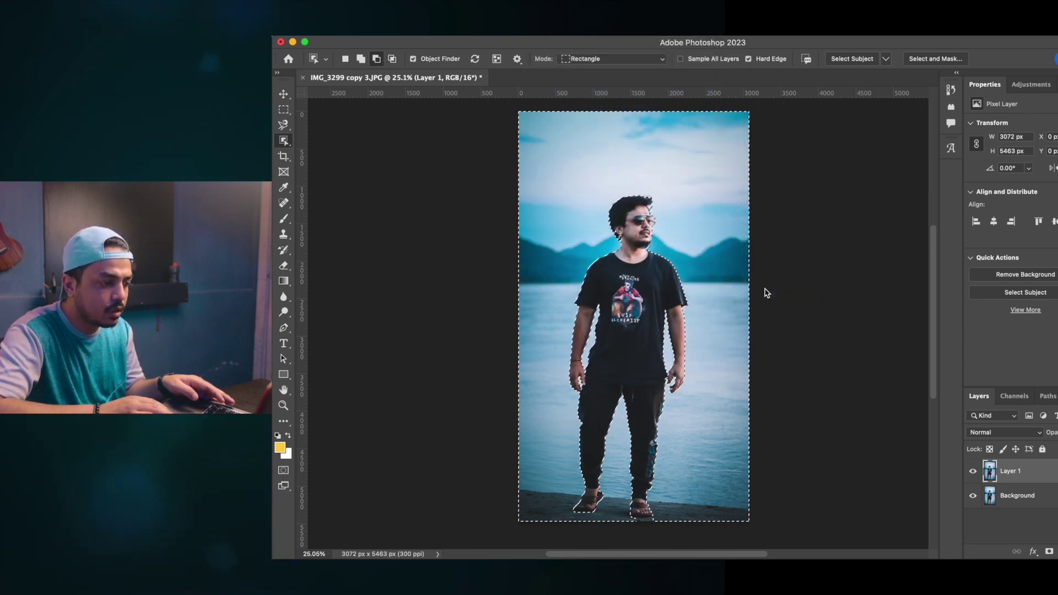
mouse_move(854, 318)
left_mouse_down()
mouse_move(843, 320)
mouse_move(858, 318)
left_mouse_up()
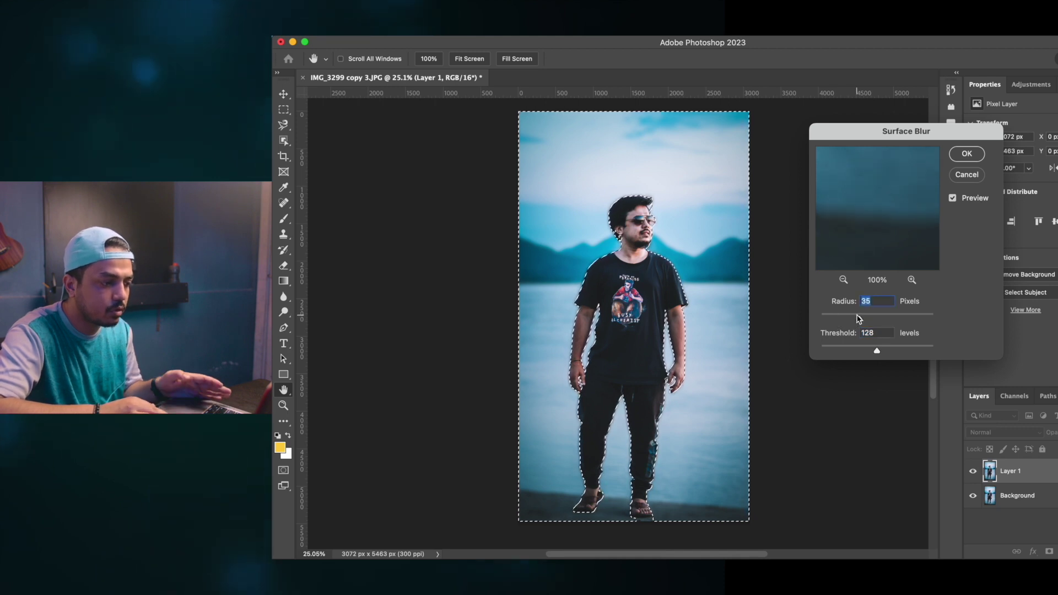
left_click(966, 154)
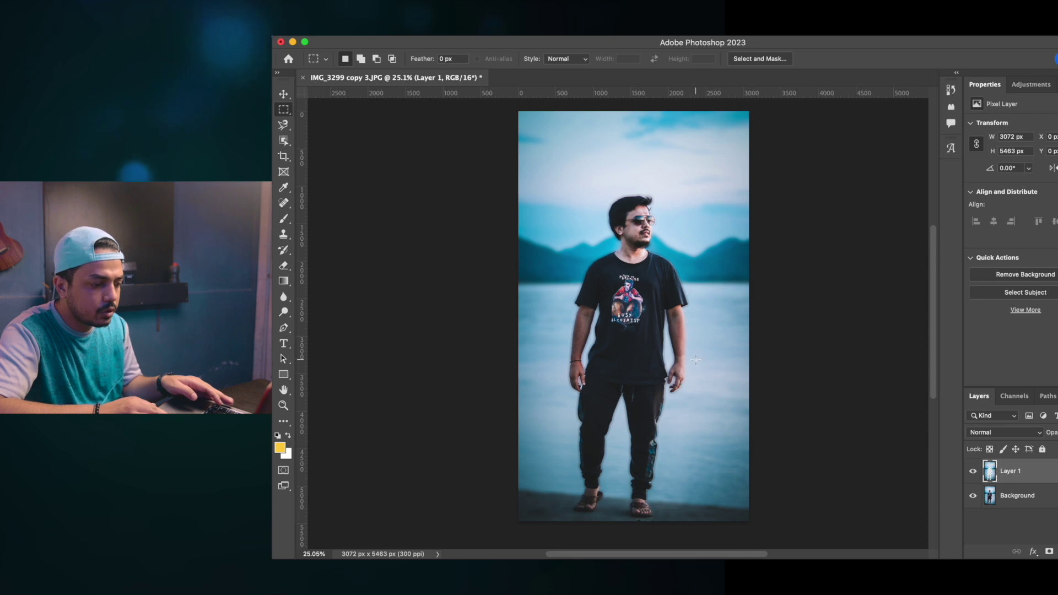
Lower the blurred layer's opacity to 50% and compare the effect by toggling the visibility of both layers
left_click(973, 496)
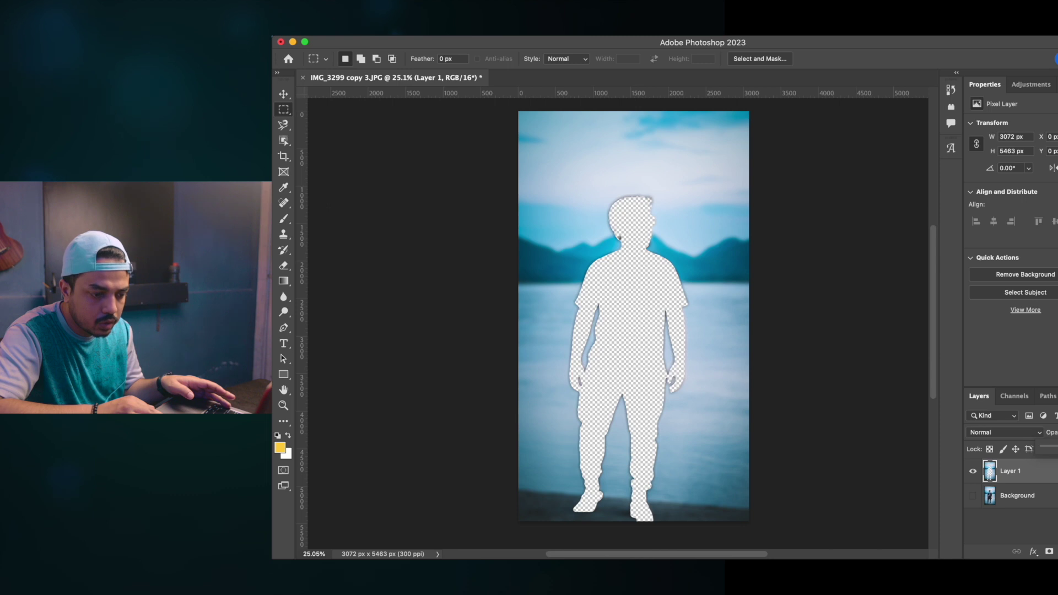
key("5")
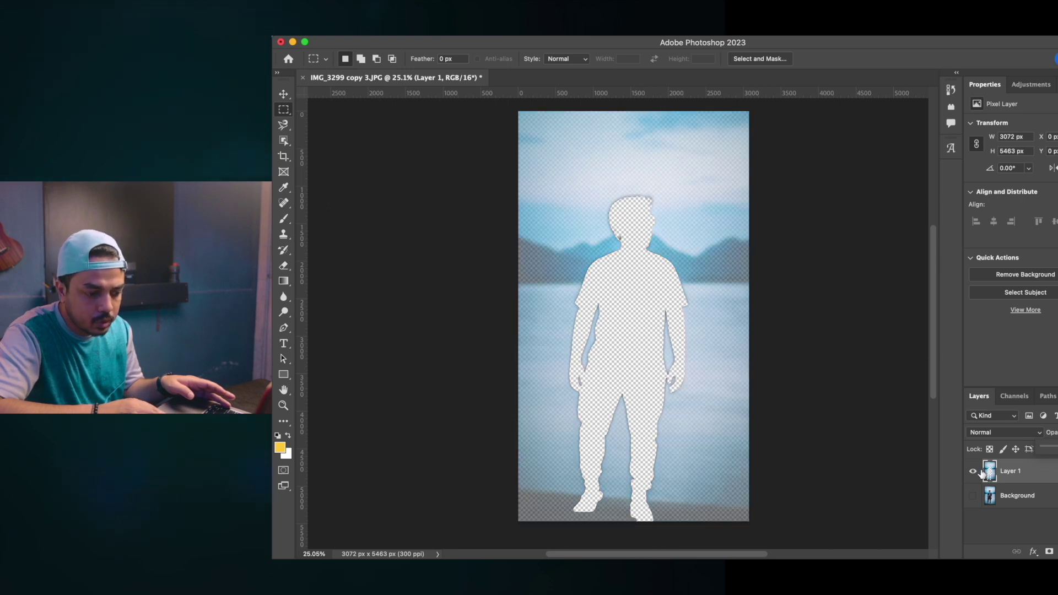
left_click(973, 498)
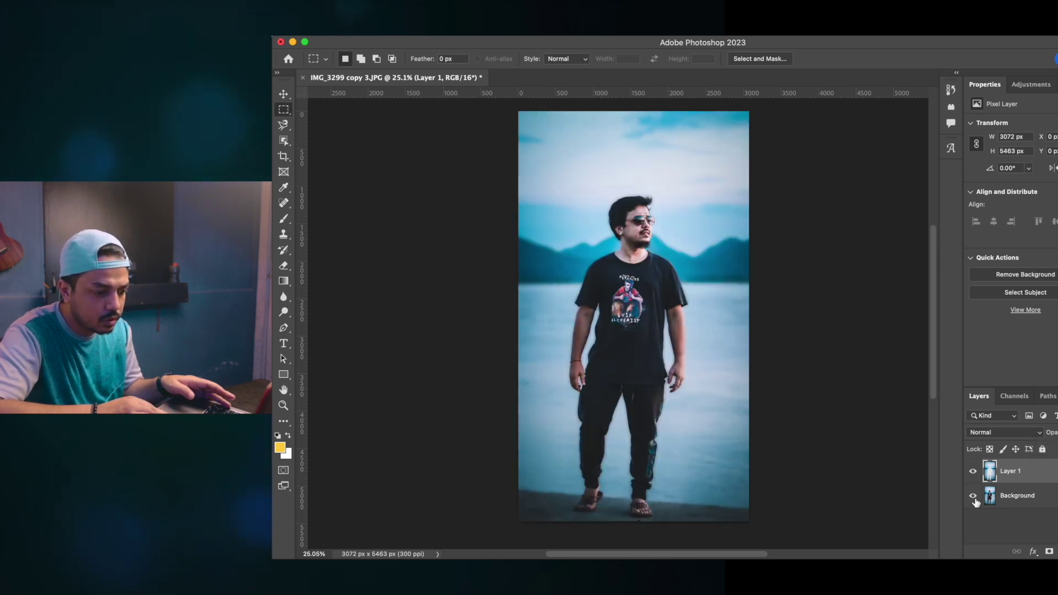
left_click(973, 471)
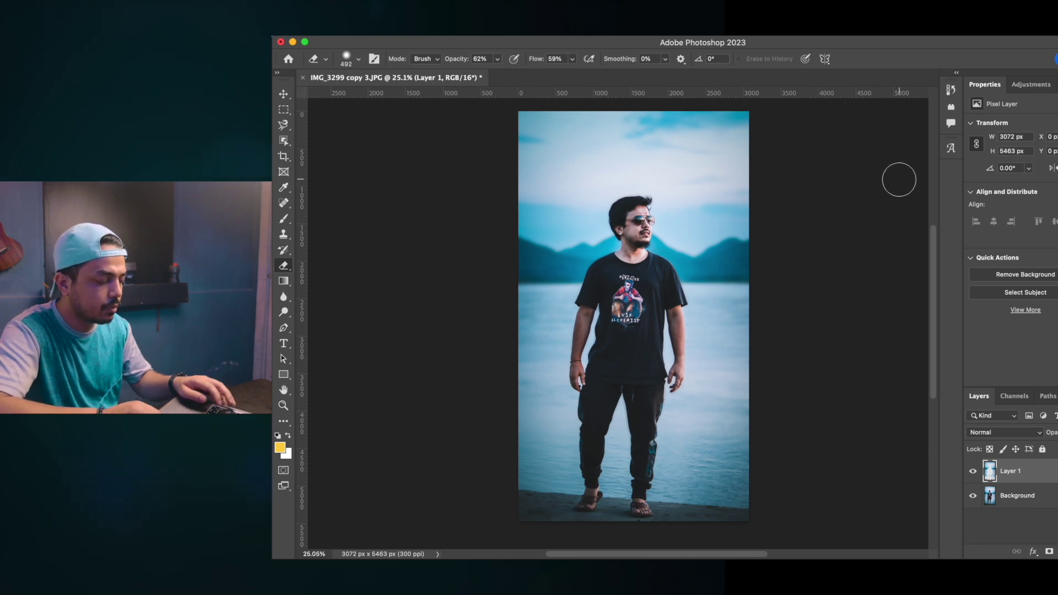
Set the Spot Healing Brush size to 35 px and make the Background layer active for retouching the man's face and neck
key("z")
left_click(620, 234)
left_click(620, 234)
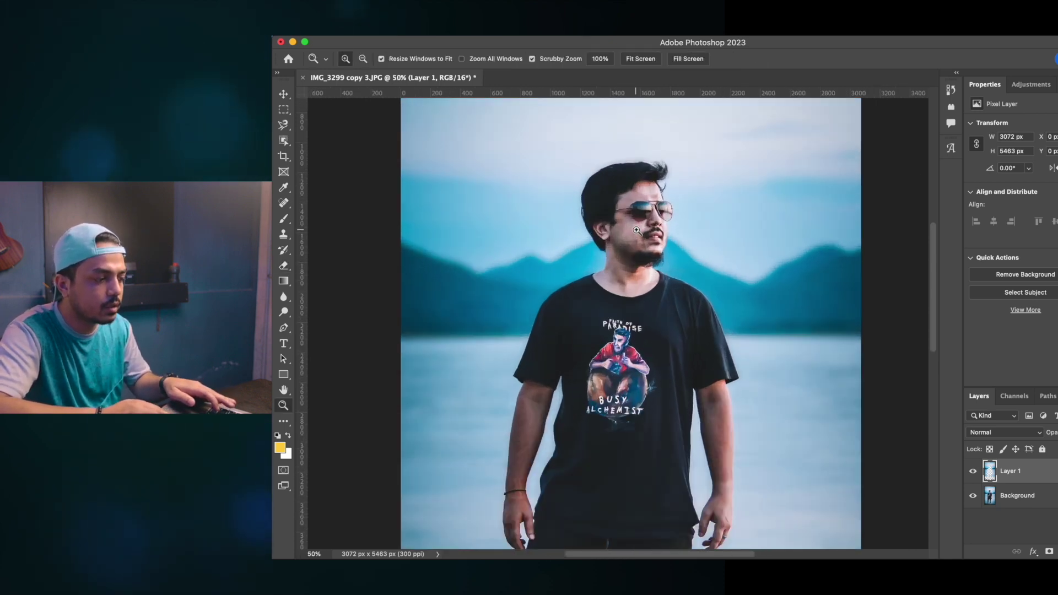
left_click(621, 234)
key("j")
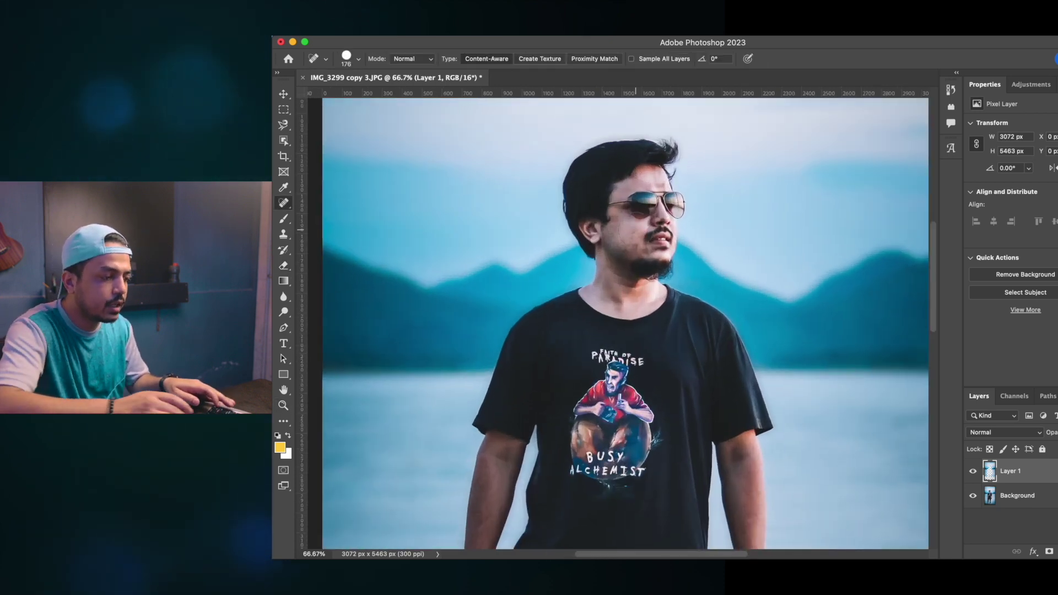
left_click(358, 59)
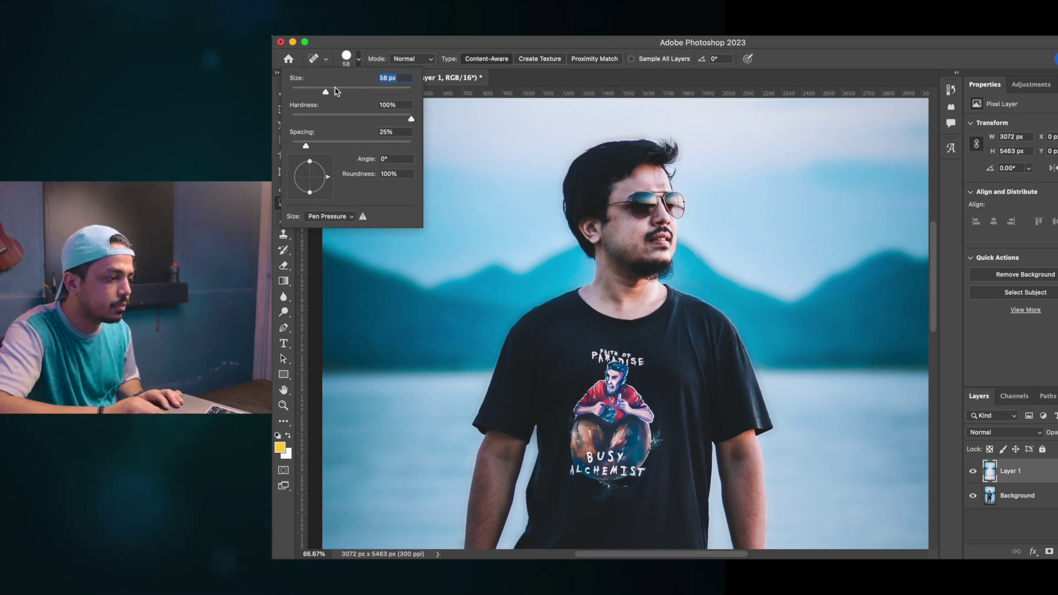
left_click(314, 90)
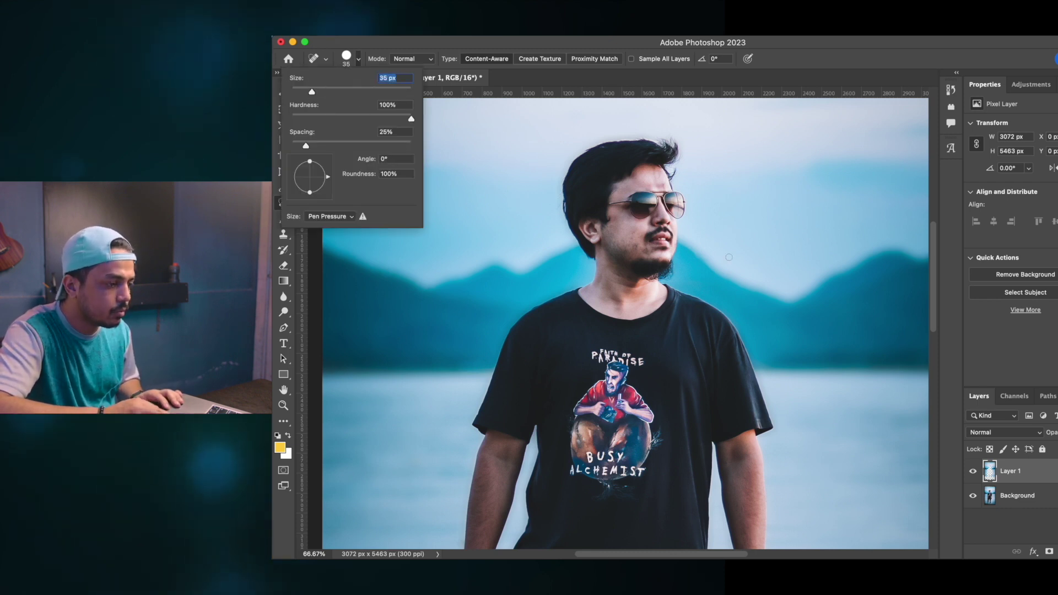
left_click(1019, 496)
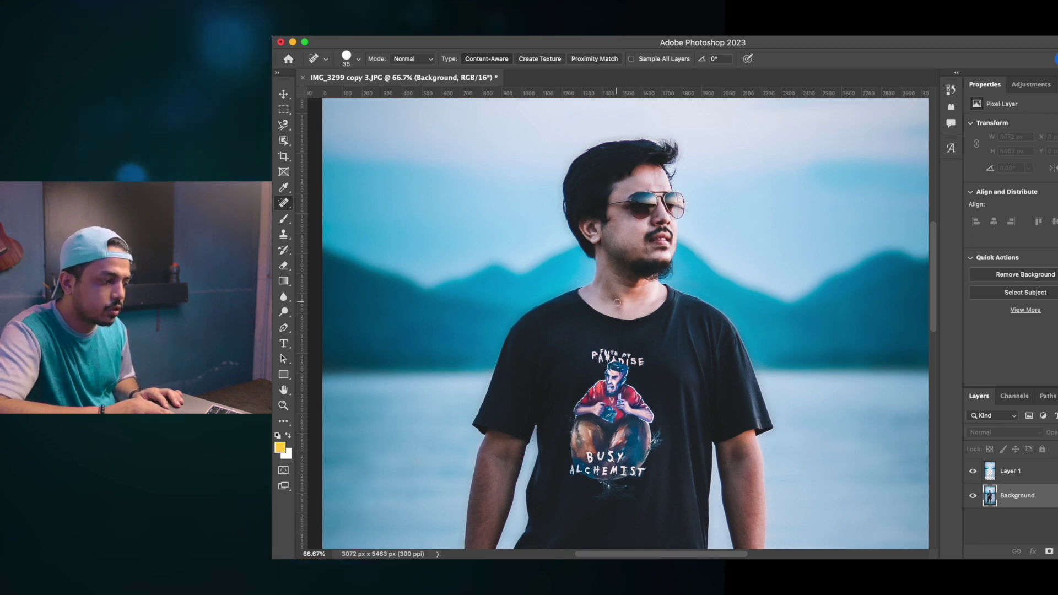
Merge the blurred layer and the Background layer into a single layer
scroll(617, 302, "down", 3)
scroll(617, 302, "down", 5)
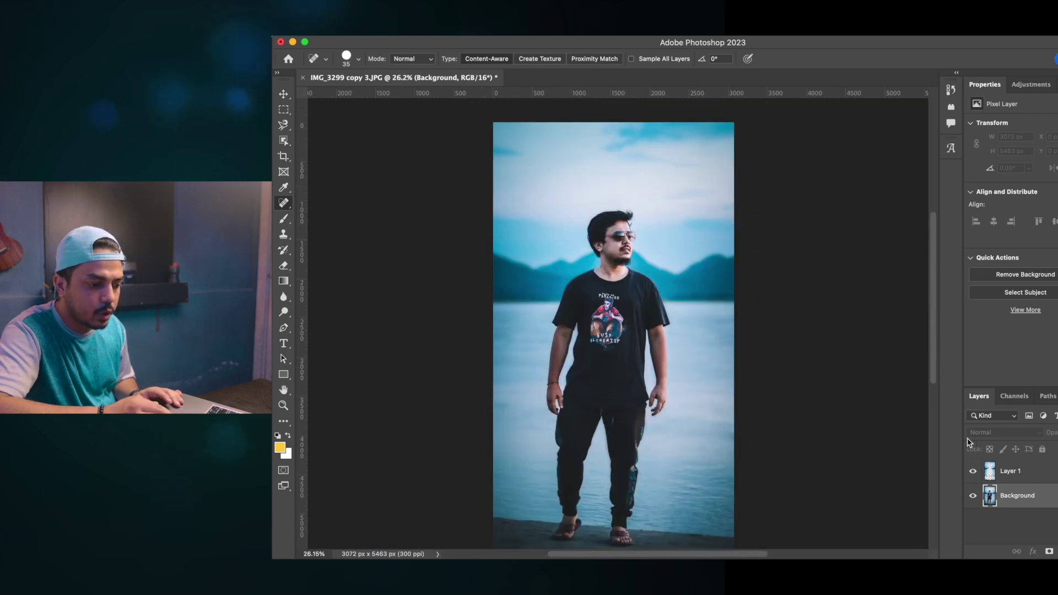
left_click(1038, 477)
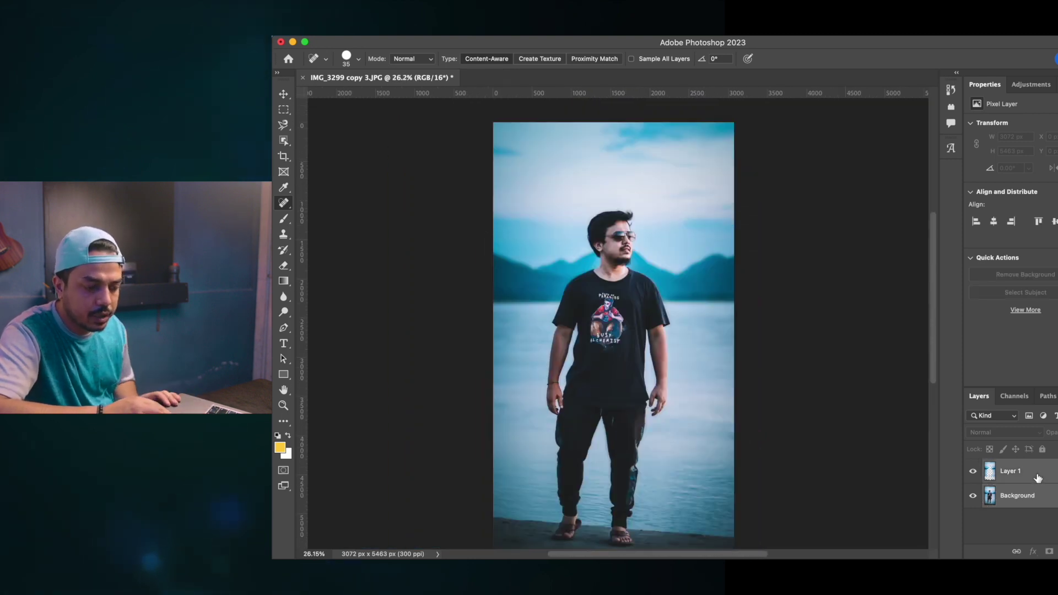
right_click(1038, 477)
left_click(959, 369)
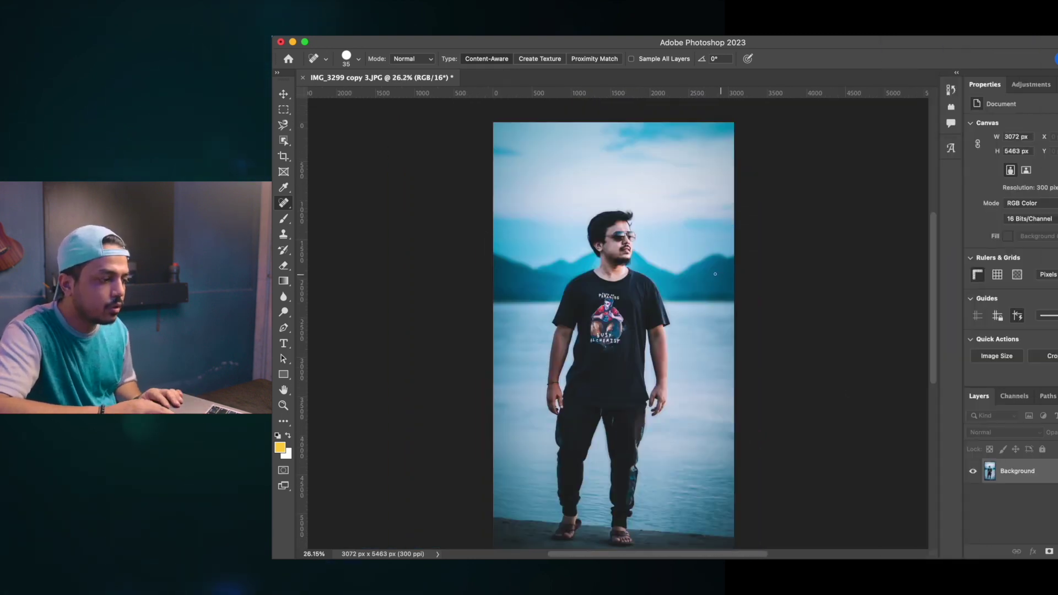
Apply the Camera Raw Filter to the merged photo with sharpening 98 and noise reduction 17
left_click(546, 30)
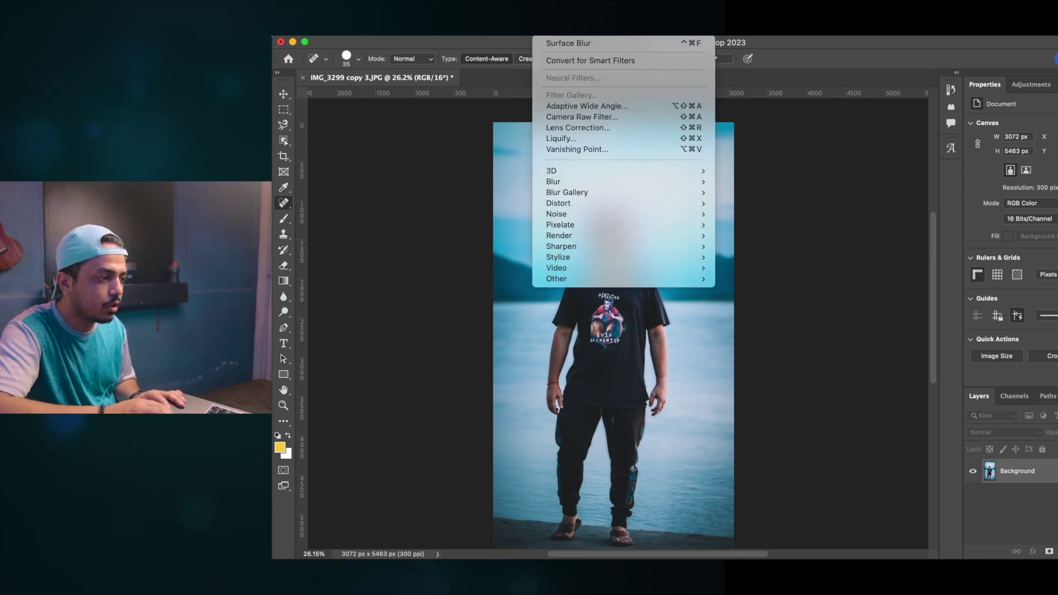
left_click(582, 116)
left_click(862, 252)
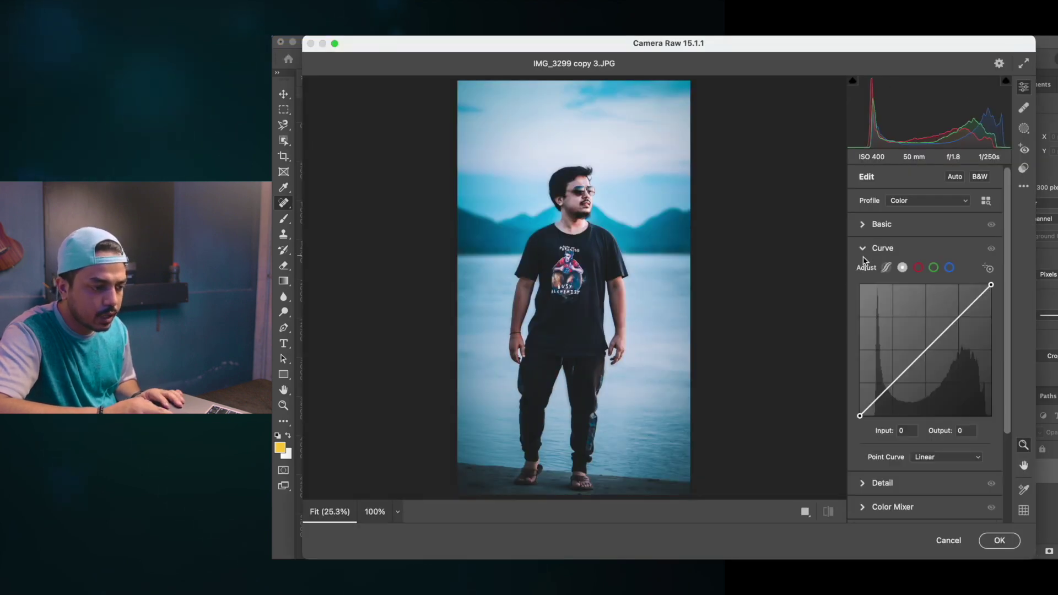
left_click(863, 249)
left_click(863, 272)
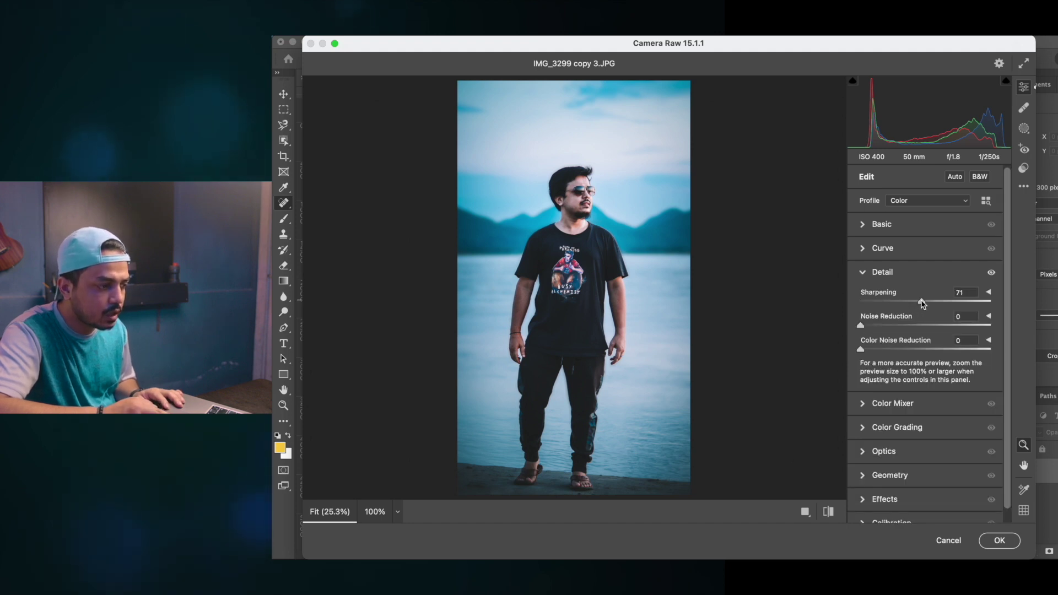
left_click_drag(927, 303, 944, 305)
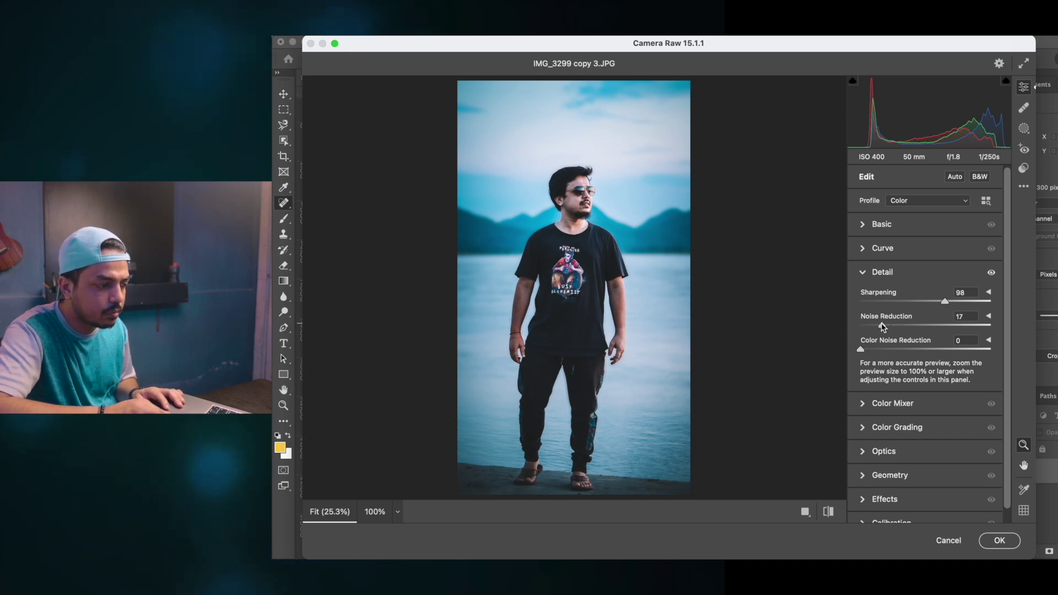
key("Return")
Save the finished photo on the computer as a JPEG
key("super+s")
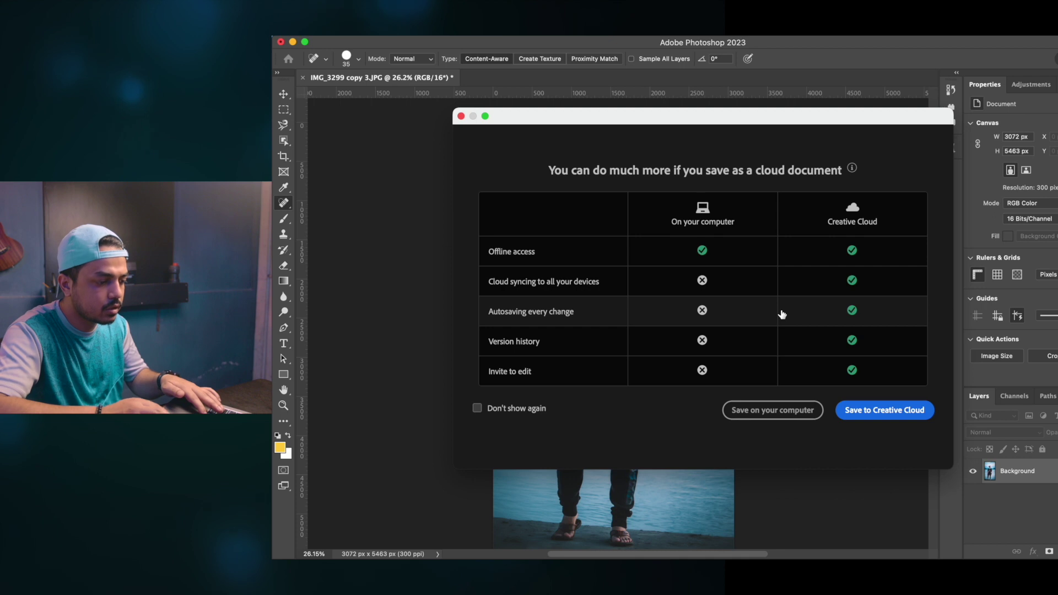
left_click(771, 412)
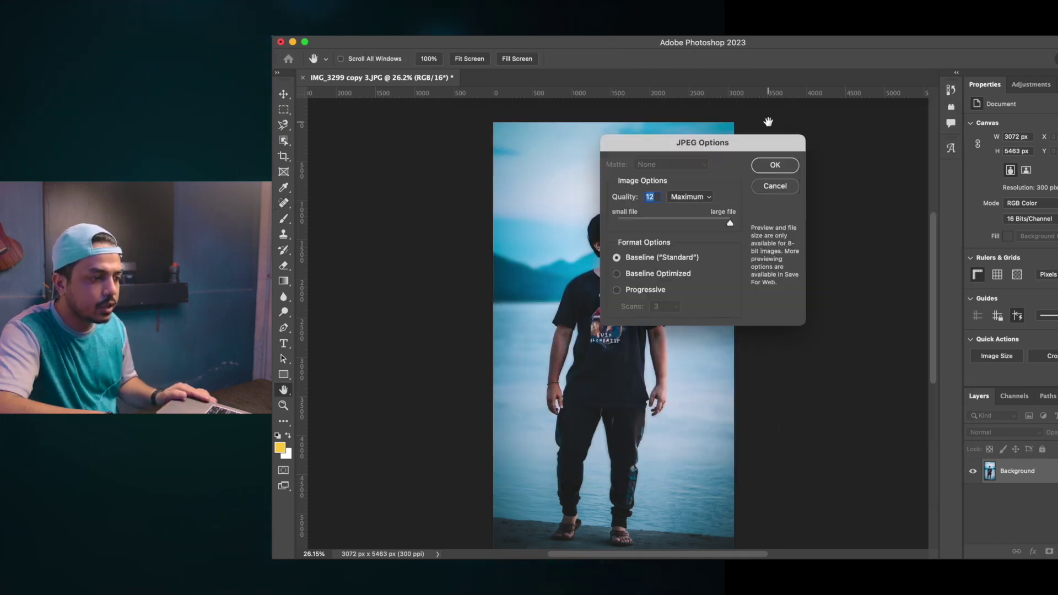